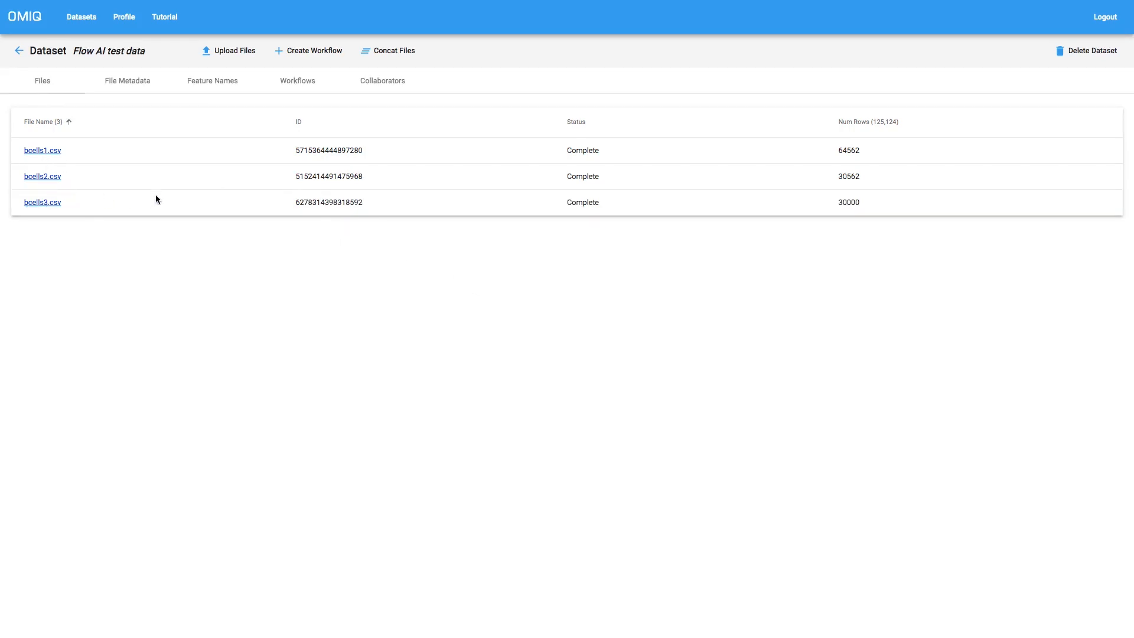
Open the dataset's Demo workflow and examine the Figure's time plots for all three bcells files.
click(294, 81)
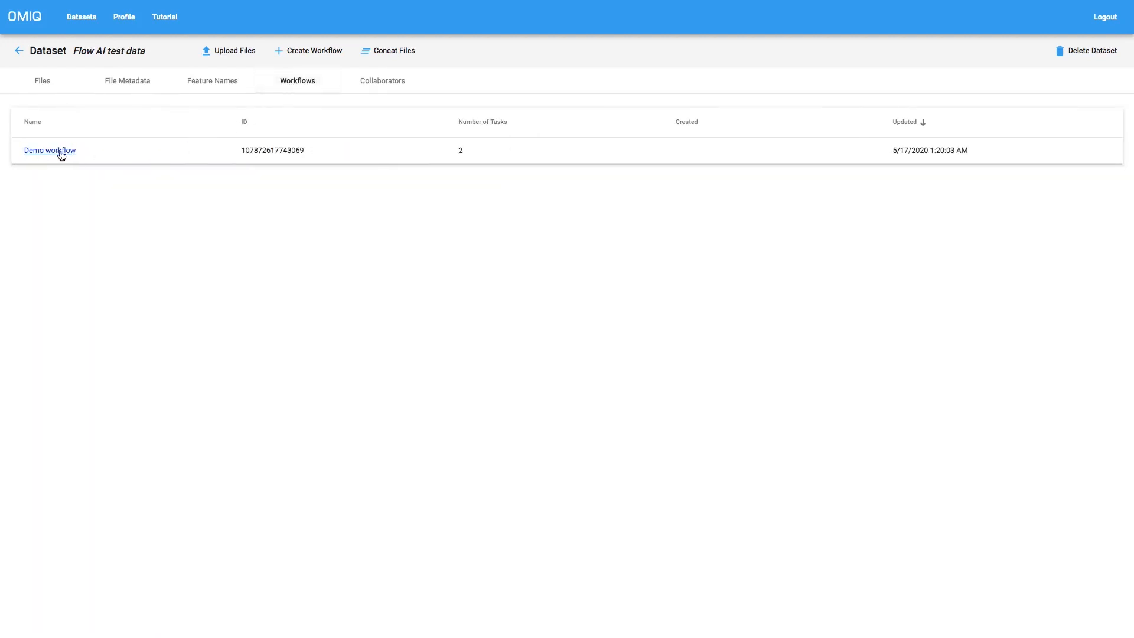
click(60, 151)
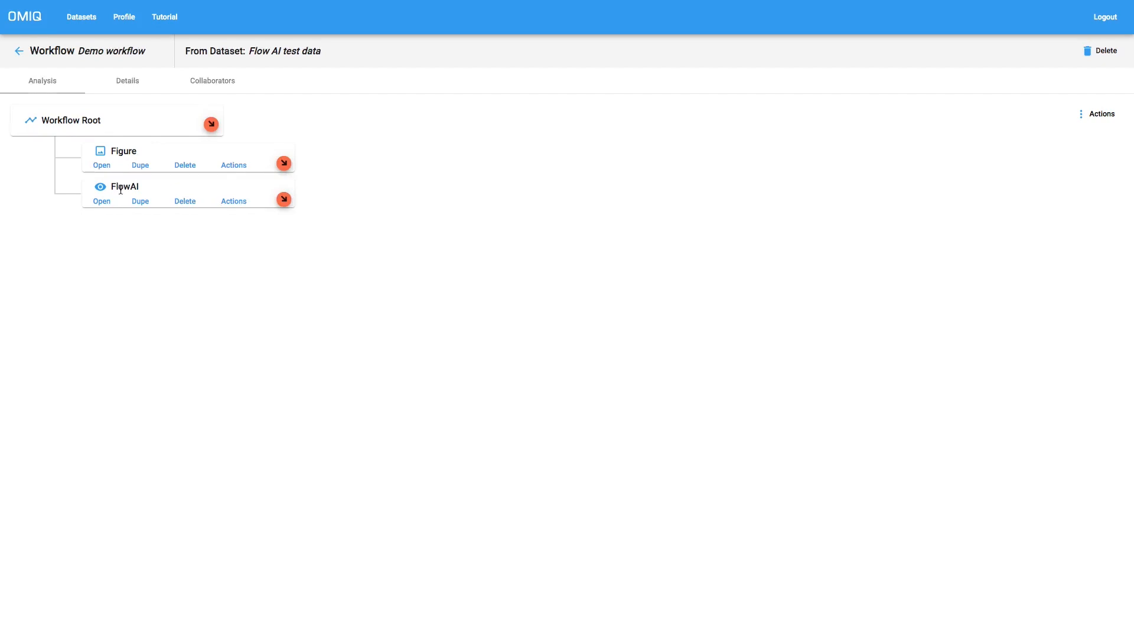
click(101, 165)
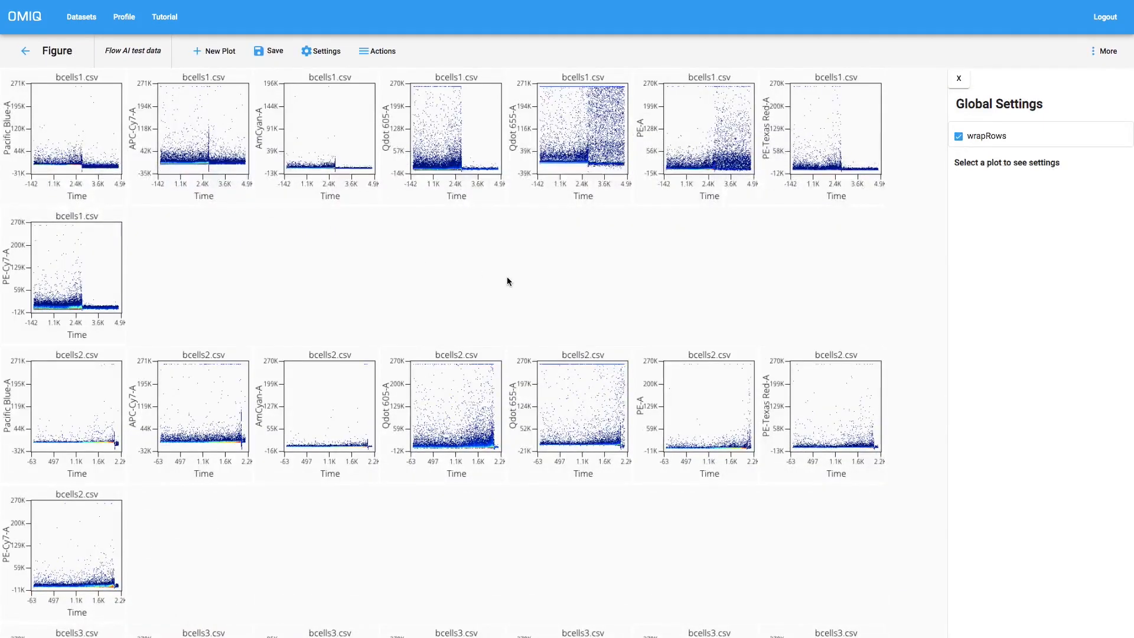
key(ctrl+minus)
key(ctrl+minus)
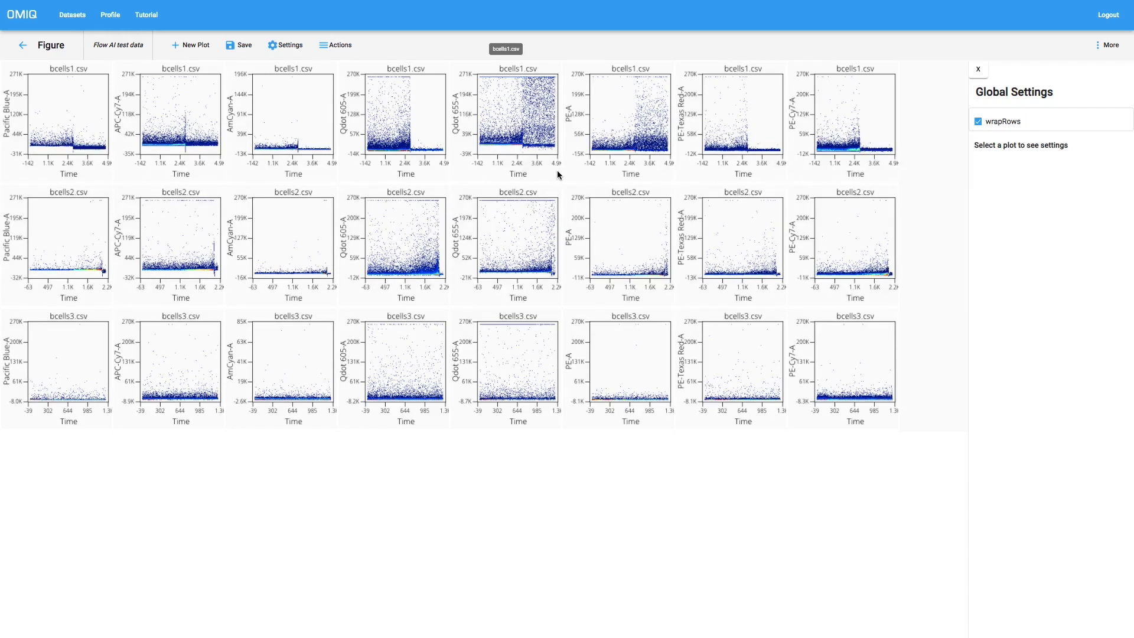
click(20, 48)
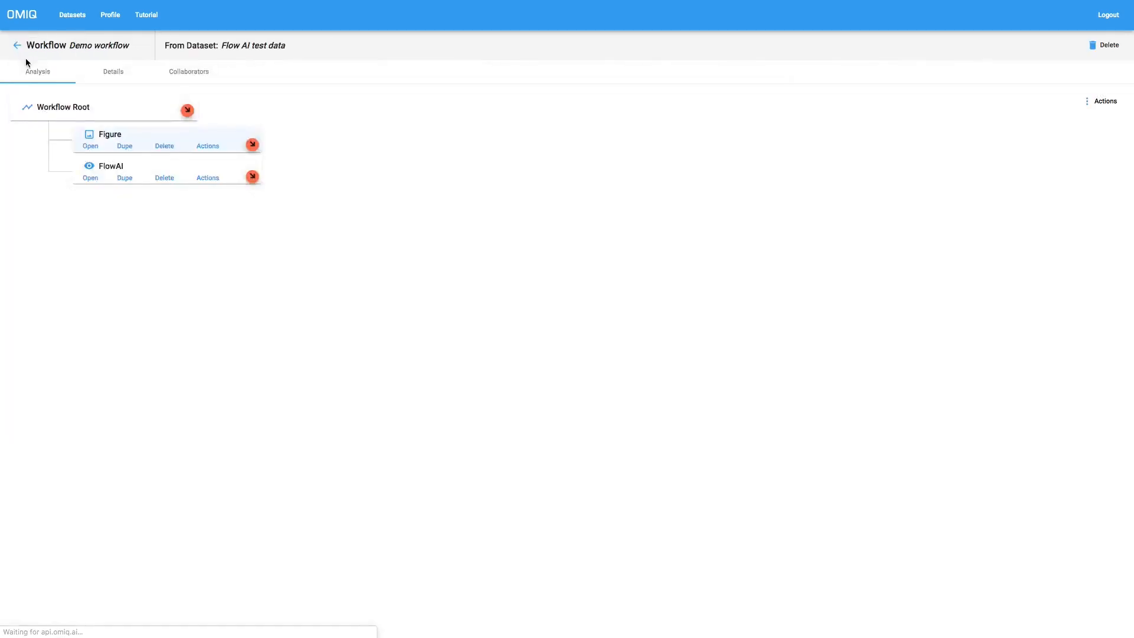
Open the workflow's FlowAI task and select all files and all features, including Time.
click(85, 180)
key(ctrl+plus)
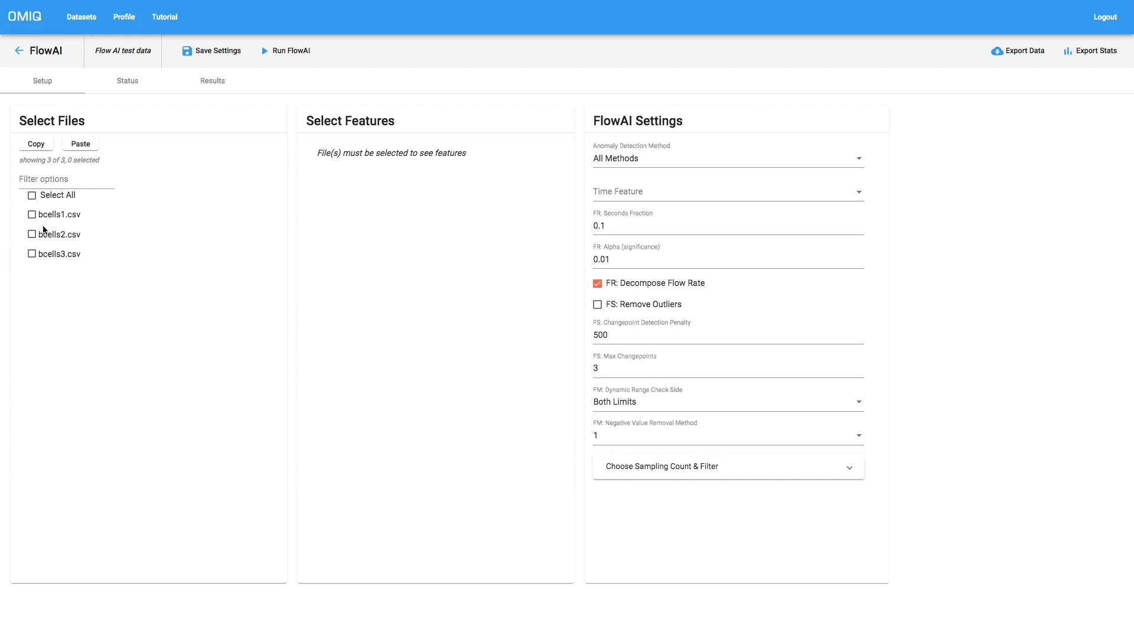
click(33, 196)
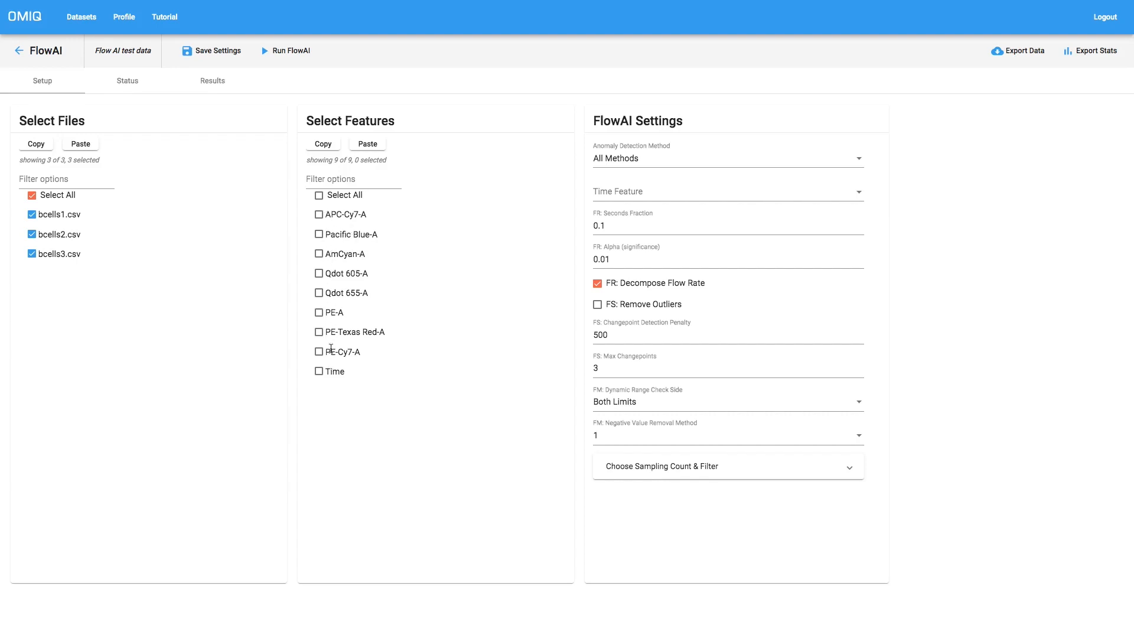
click(320, 195)
click(319, 372)
Review the available anomaly detection methods and choose All Methods.
click(674, 163)
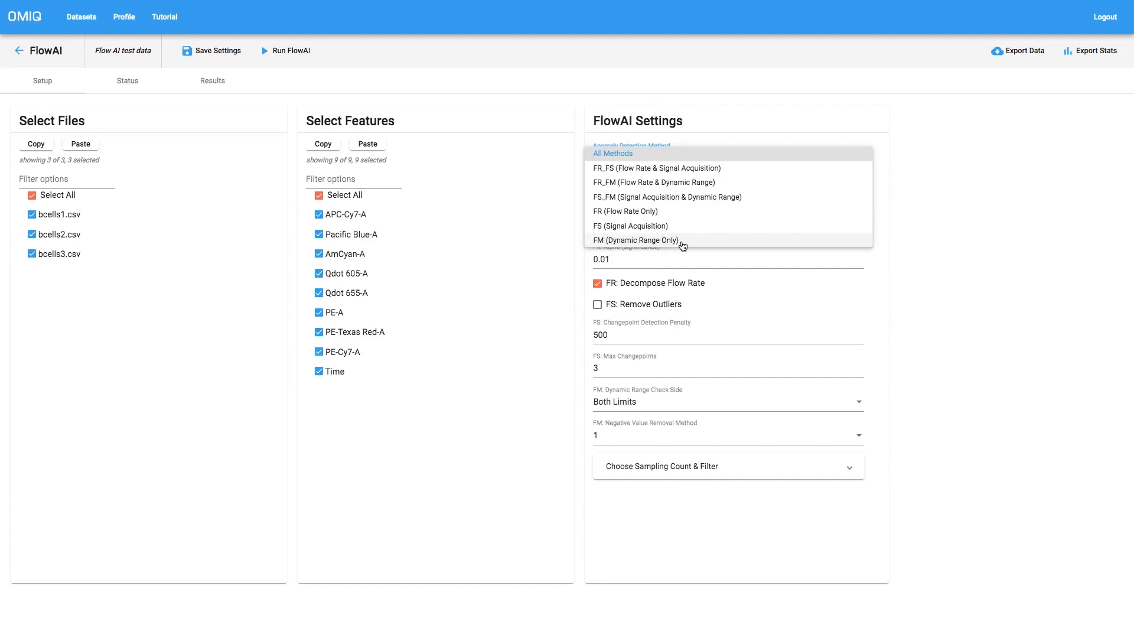
click(922, 234)
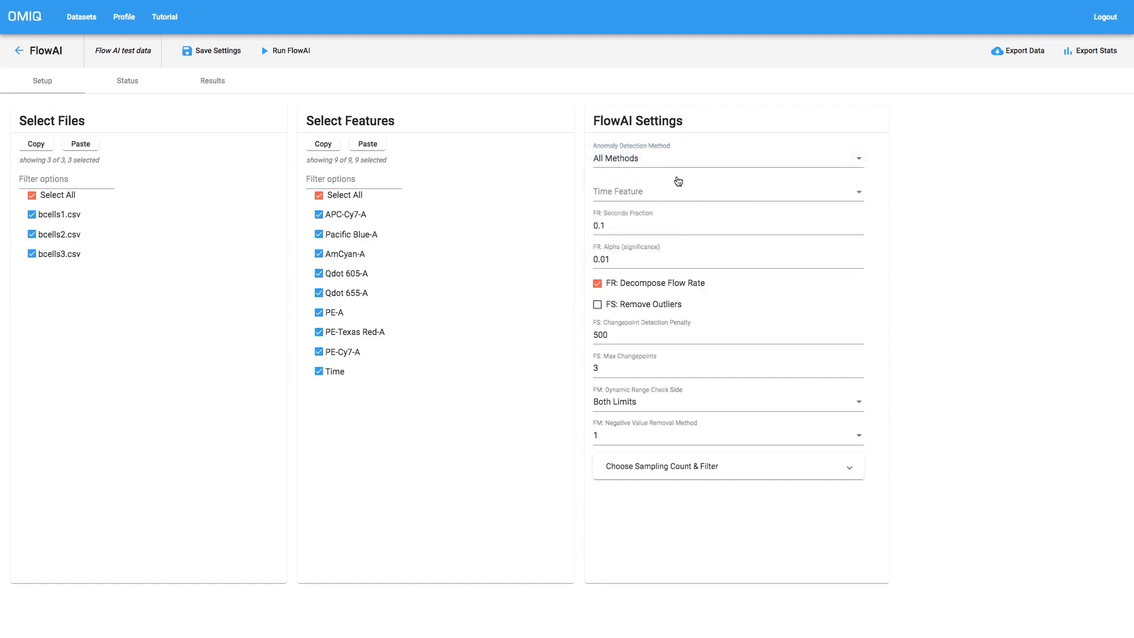
click(652, 158)
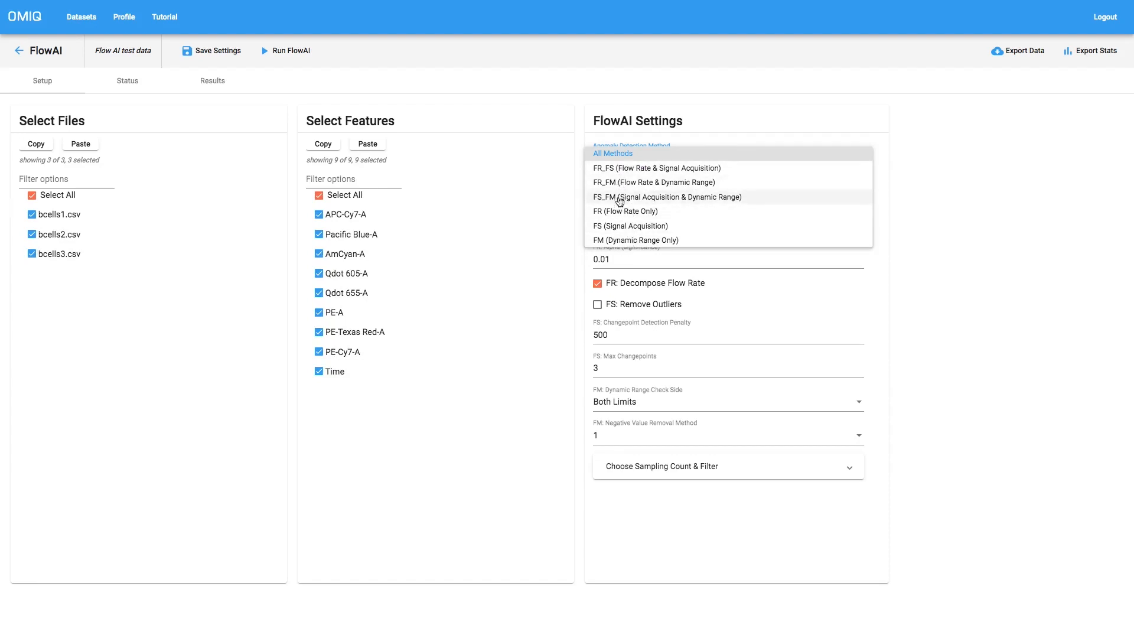
click(627, 156)
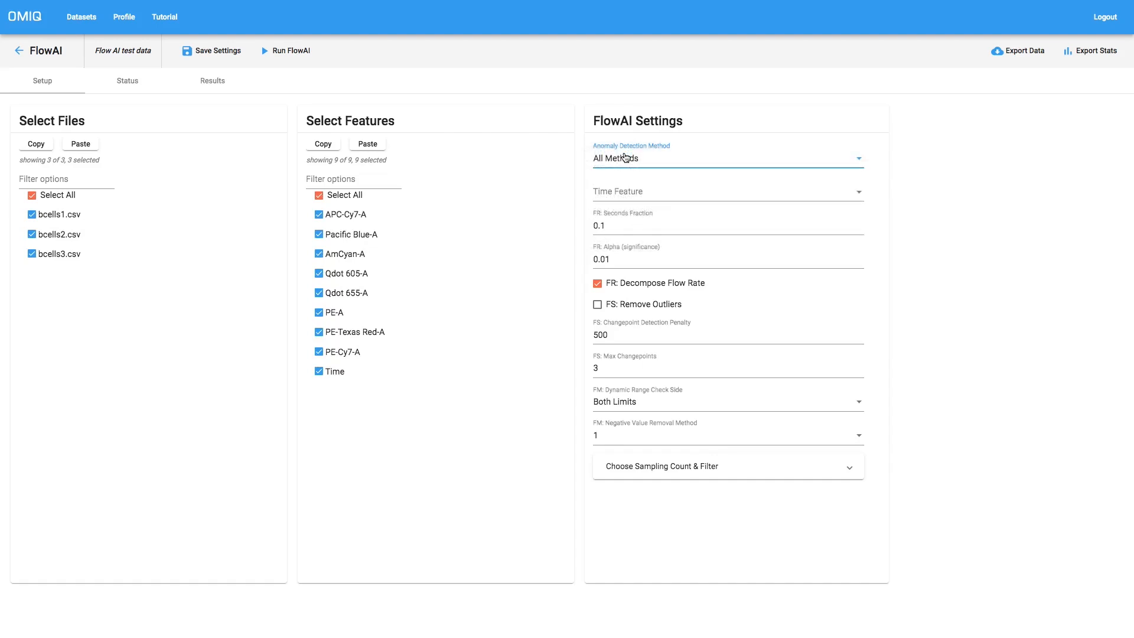
Compare the Time Feature choices with the Time channel included and excluded, and reselect the channel.
click(631, 197)
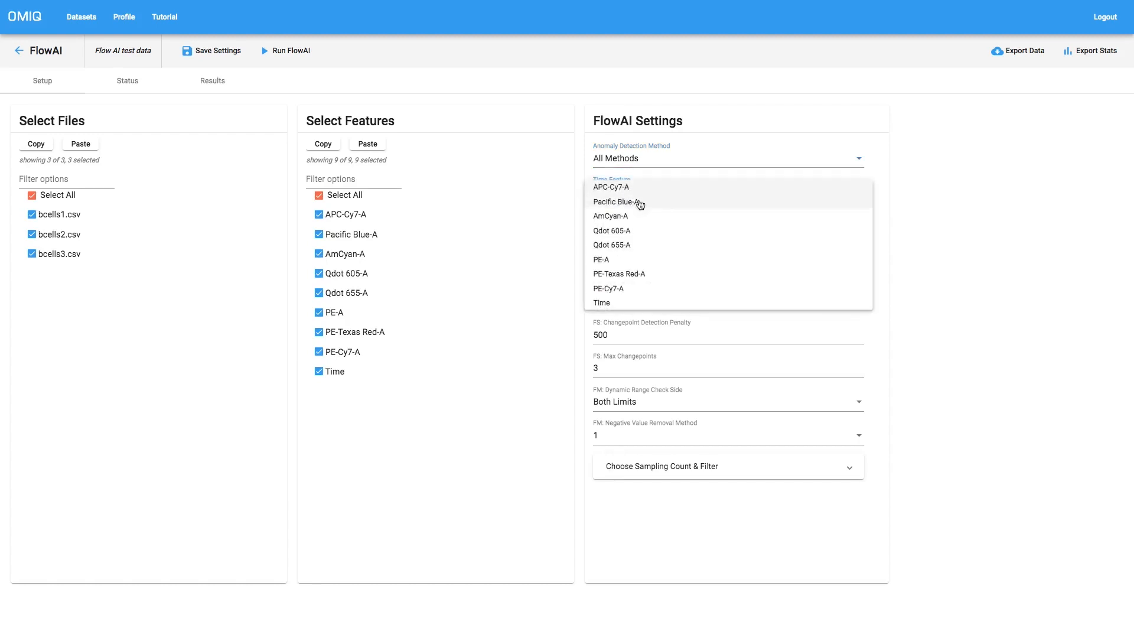
click(502, 320)
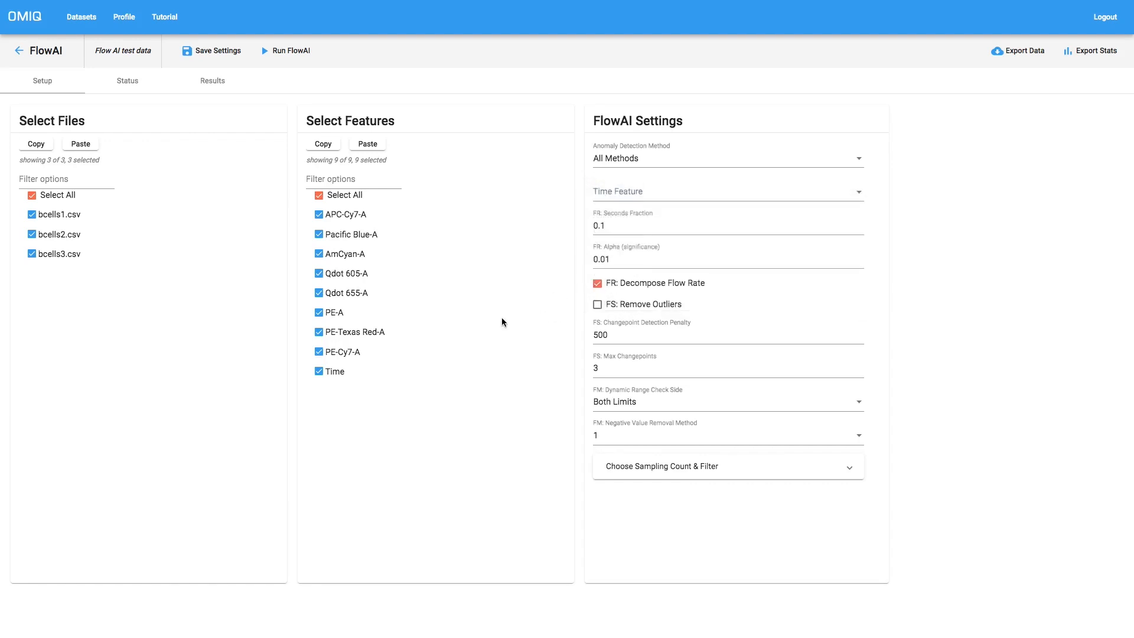
click(319, 372)
click(661, 203)
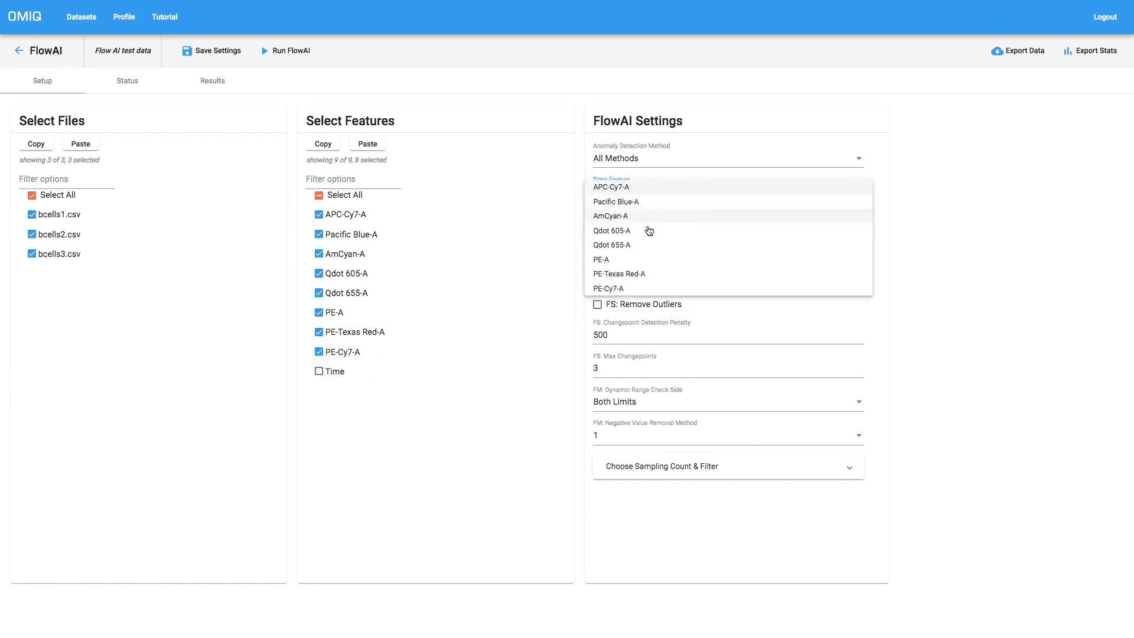
click(551, 333)
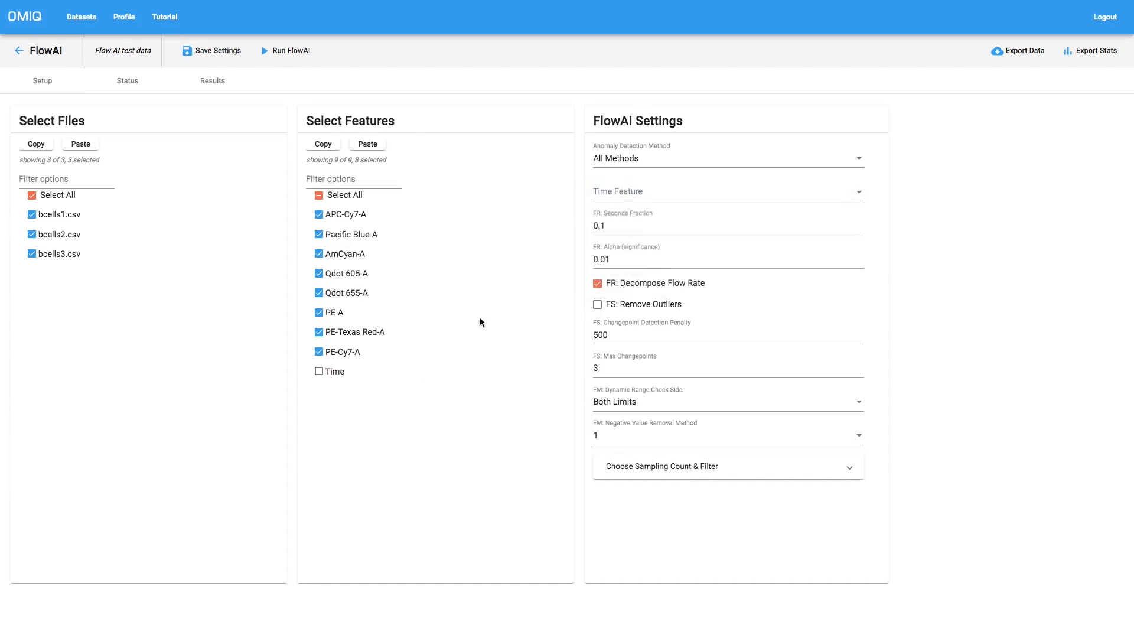
click(319, 372)
Set the FlowAI Time Feature to Time.
click(645, 203)
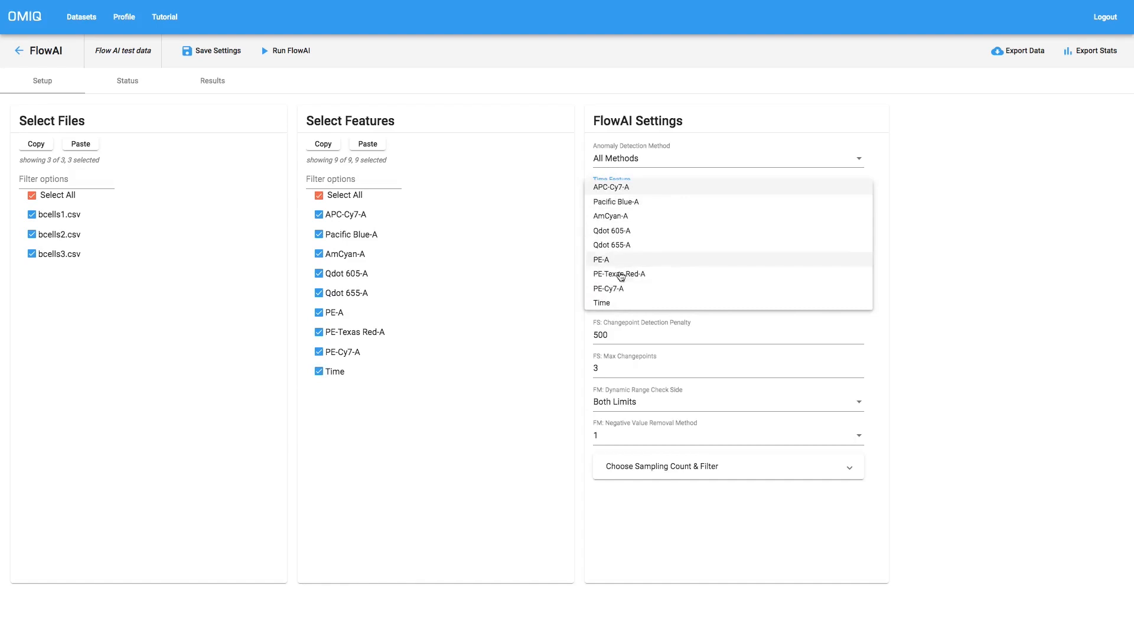
click(612, 304)
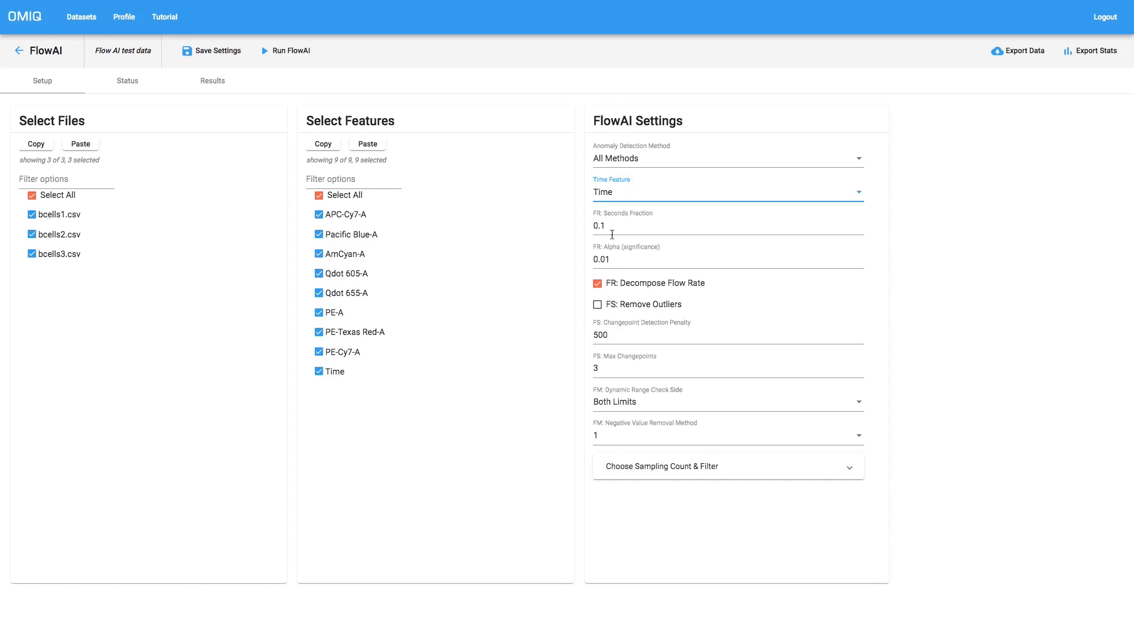
Try FR (Flow Rate Only) as the anomaly detection method, and restore All Methods.
click(629, 164)
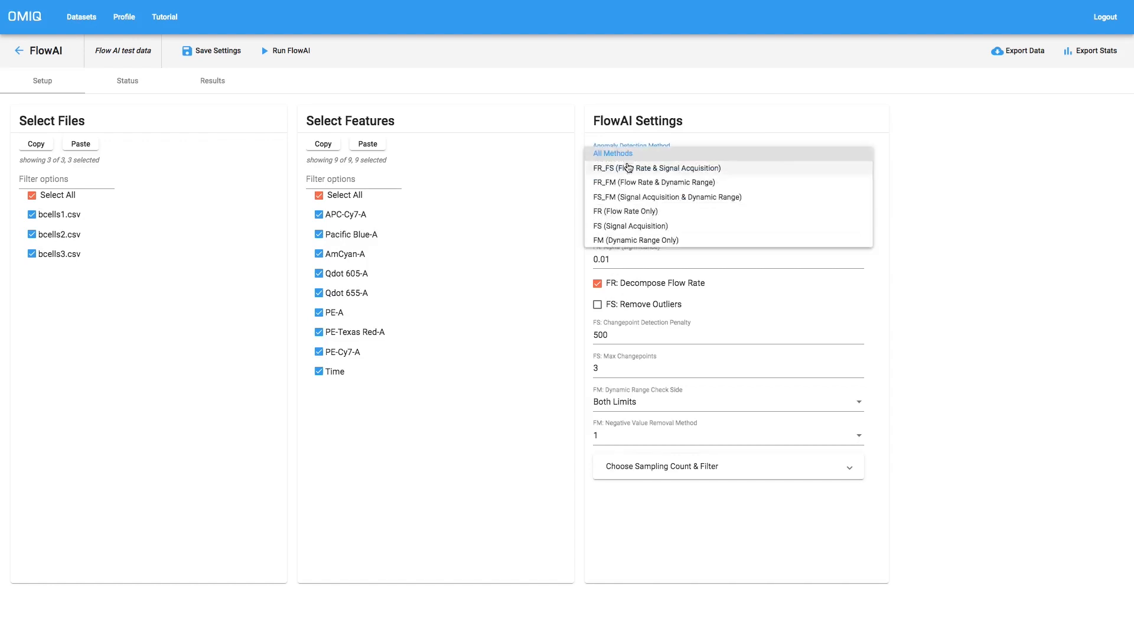
click(631, 212)
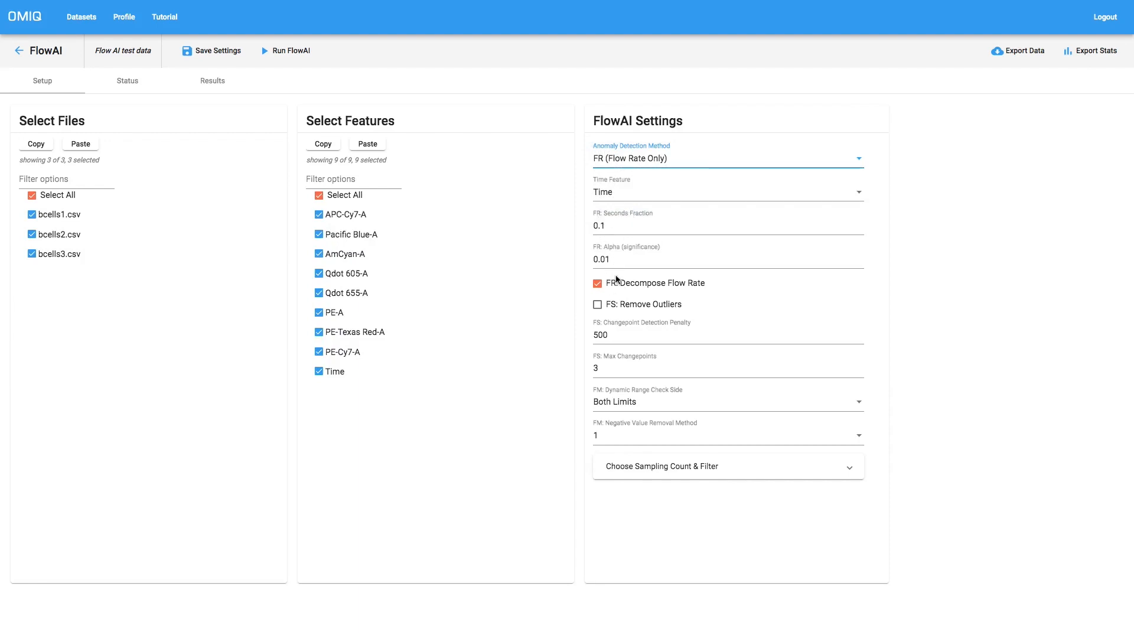
click(618, 160)
click(617, 96)
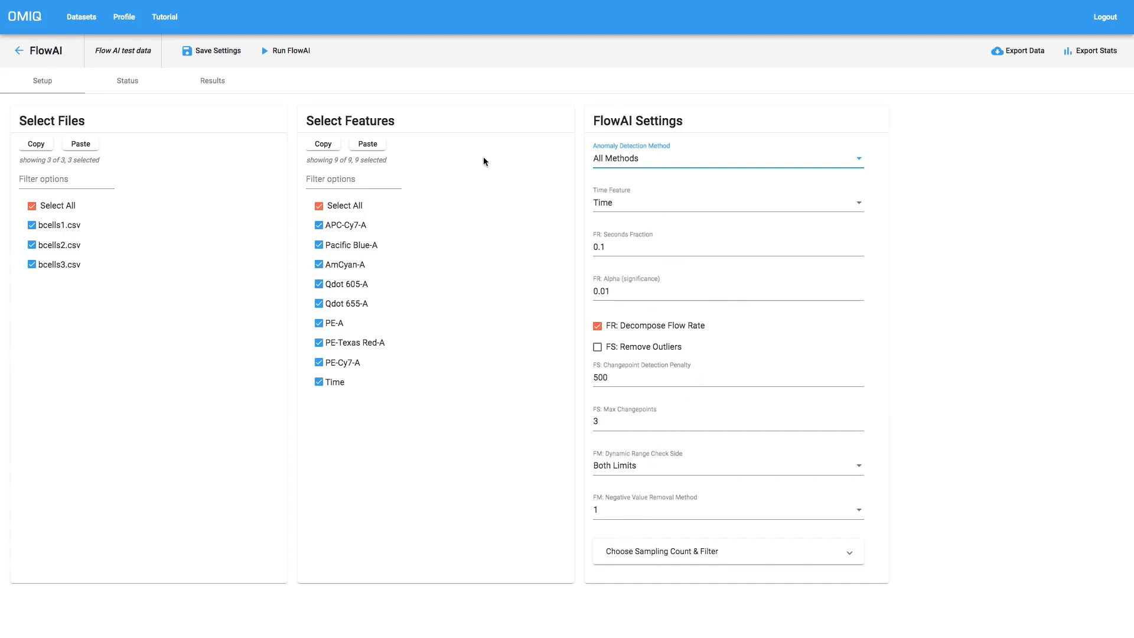
Run FlowAI on the selected files and open the results with the generated report files.
click(289, 53)
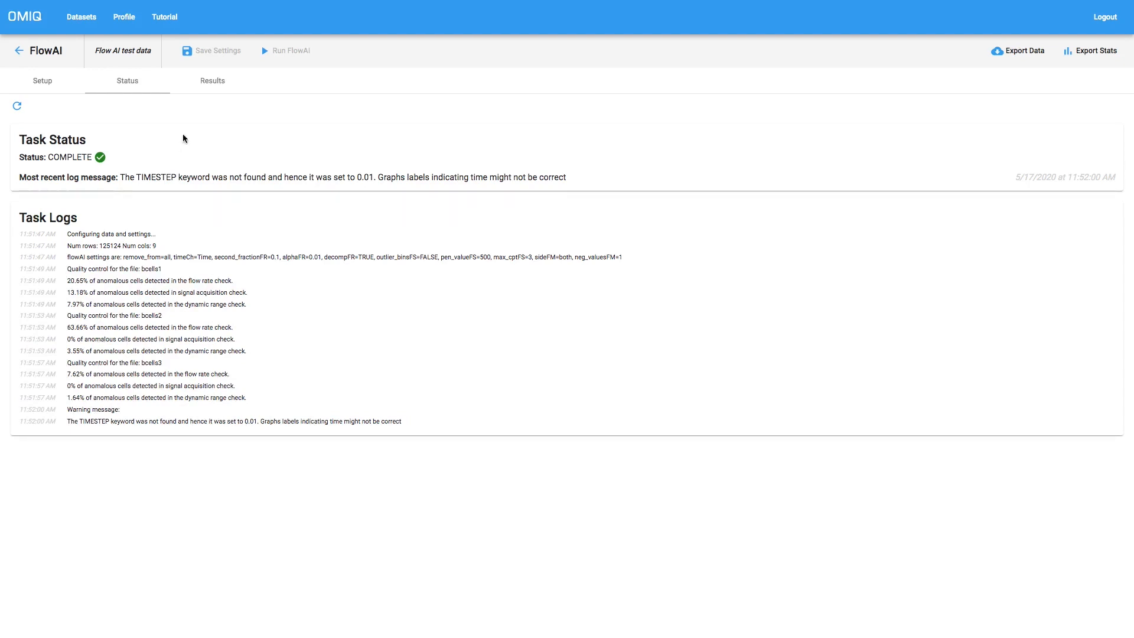
click(213, 83)
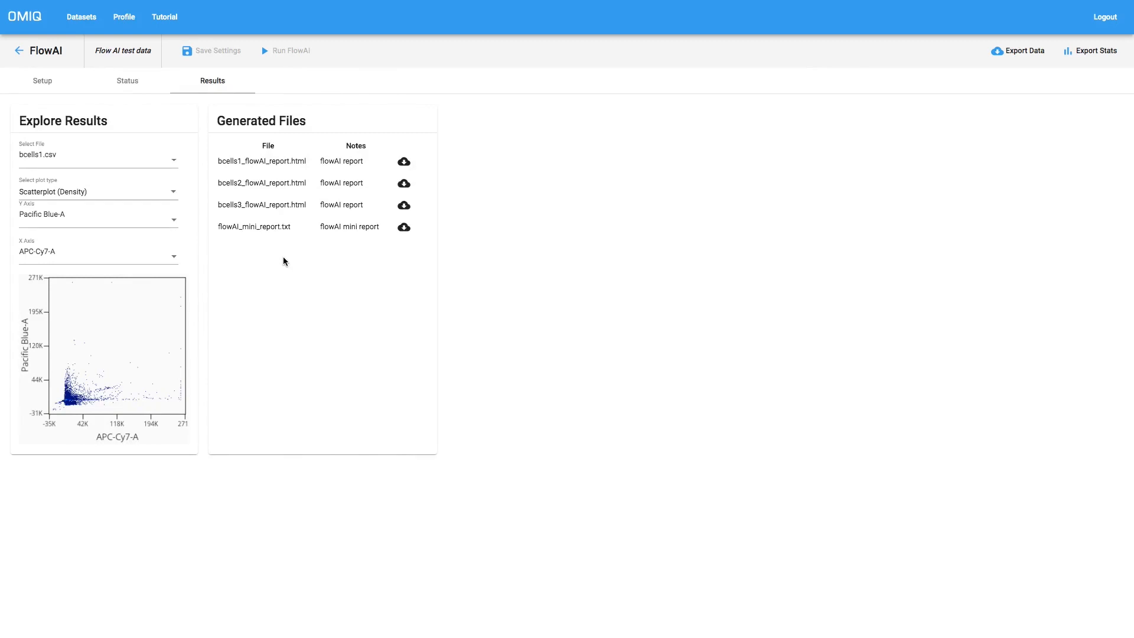
drag(217, 159, 282, 195)
drag(217, 161, 312, 166)
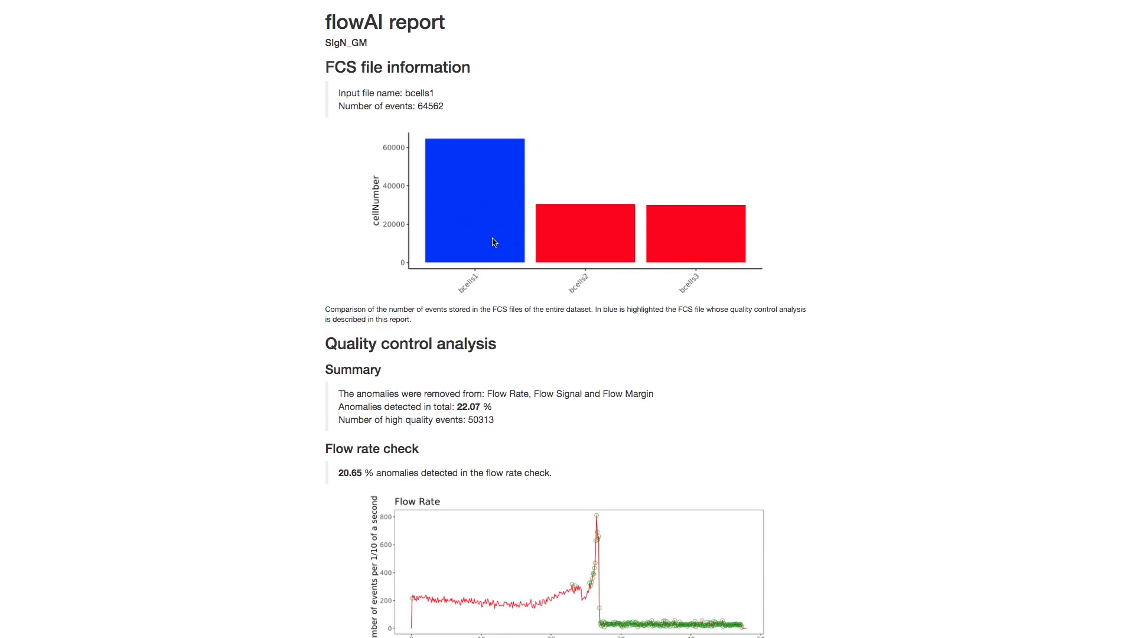
Examine the event counts, anomaly summary and flow rate check in the bcells1 flowAI report.
scroll(494, 242, down, 5)
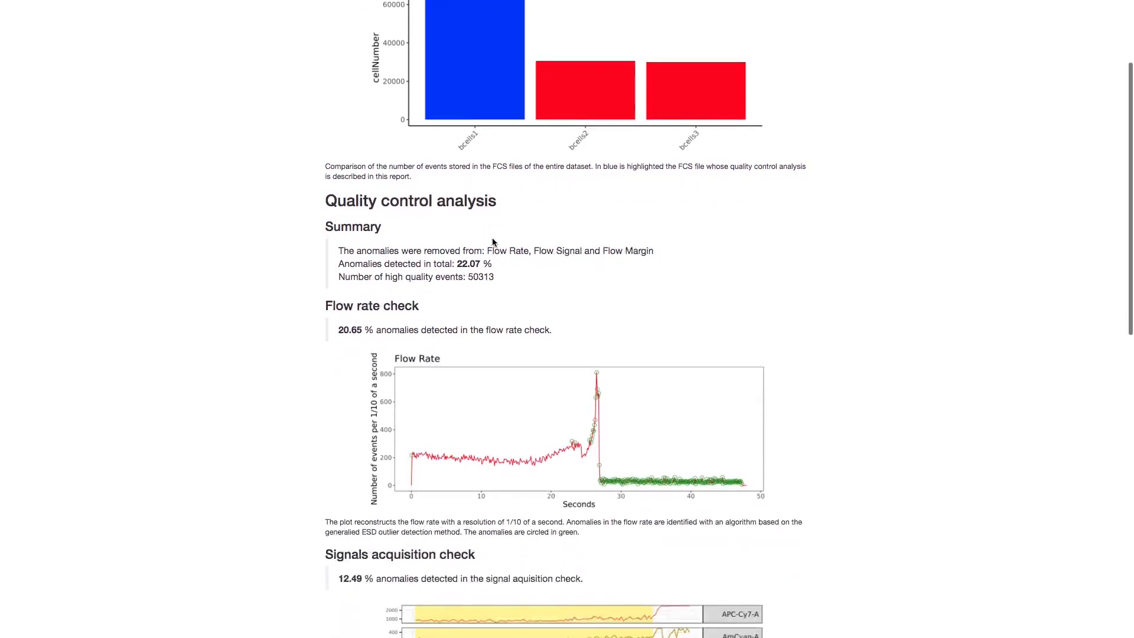
scroll(494, 244, down, 1)
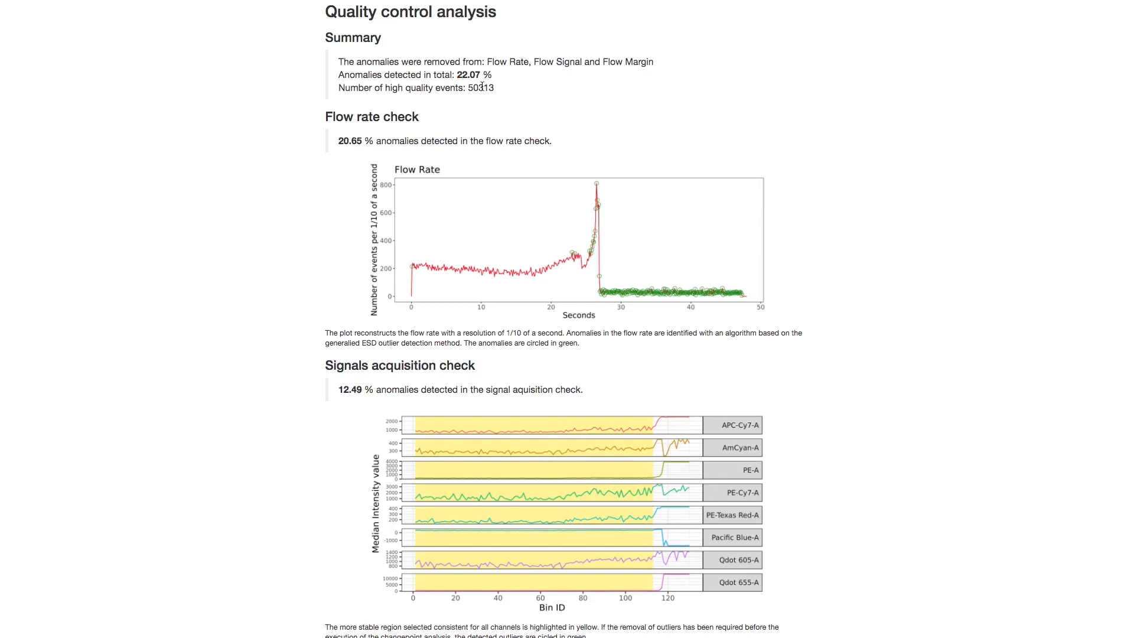
double_click(481, 87)
scroll(481, 86, down, 3)
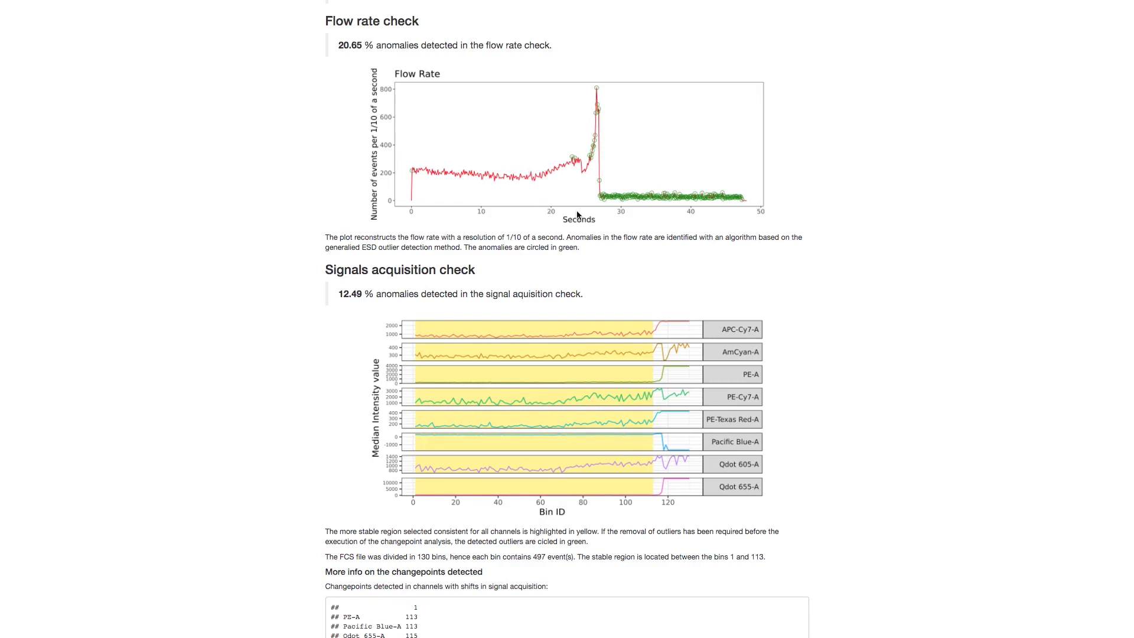
click(514, 236)
drag(514, 237, 525, 236)
Examine the report's signals acquisition check and the information on detected changepoints.
scroll(692, 217, down, 8)
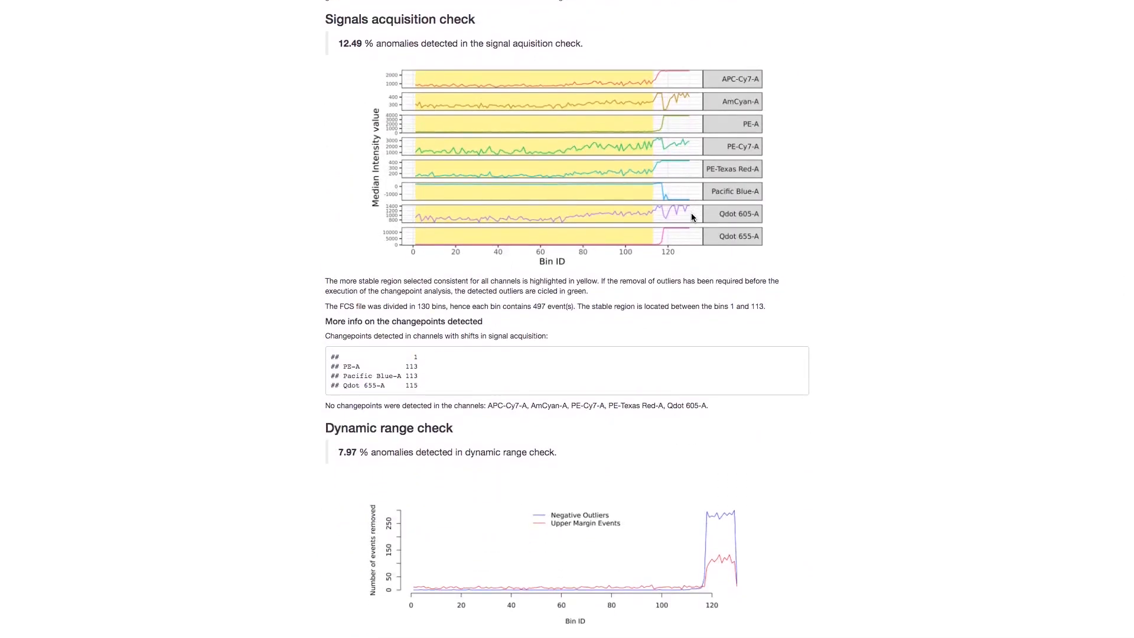
scroll(692, 215, down, 1)
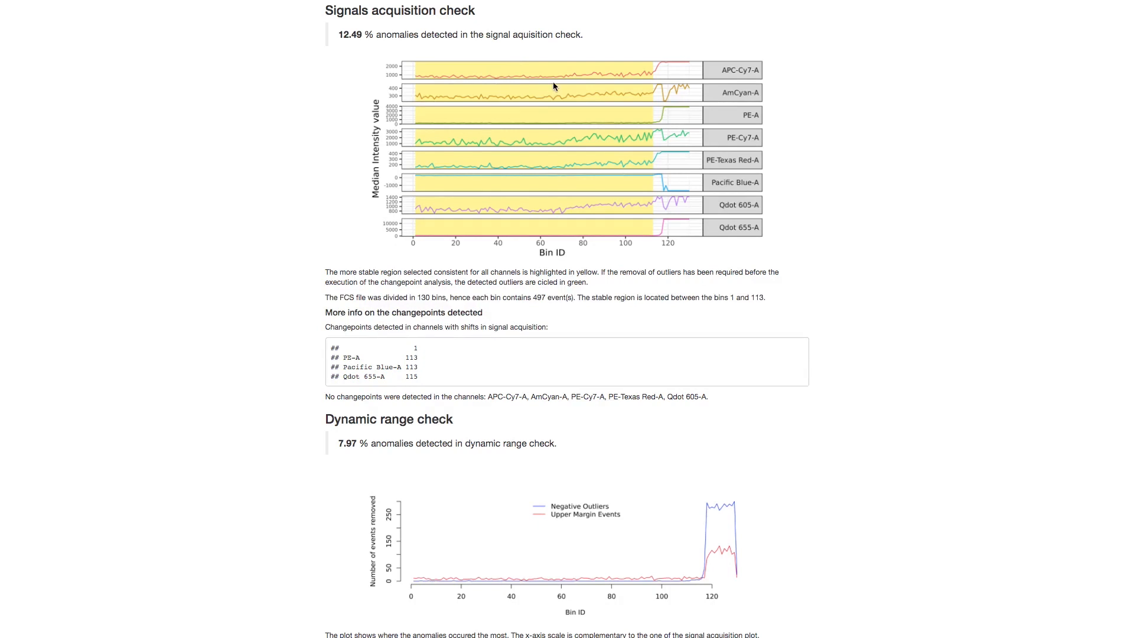
scroll(554, 86, down, 5)
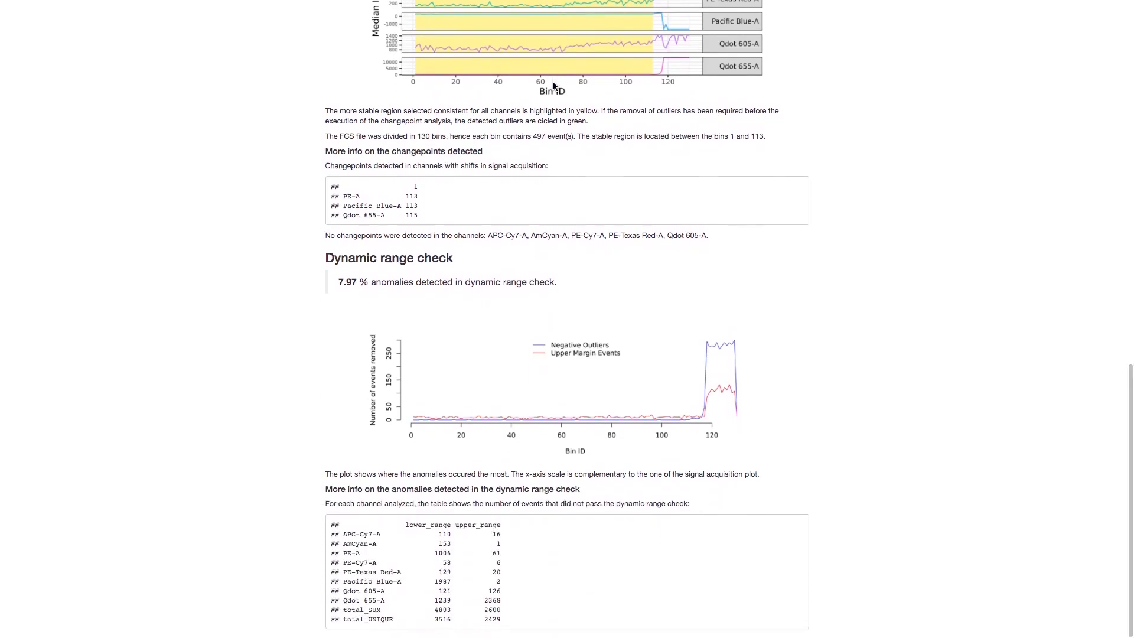
drag(326, 154, 460, 156)
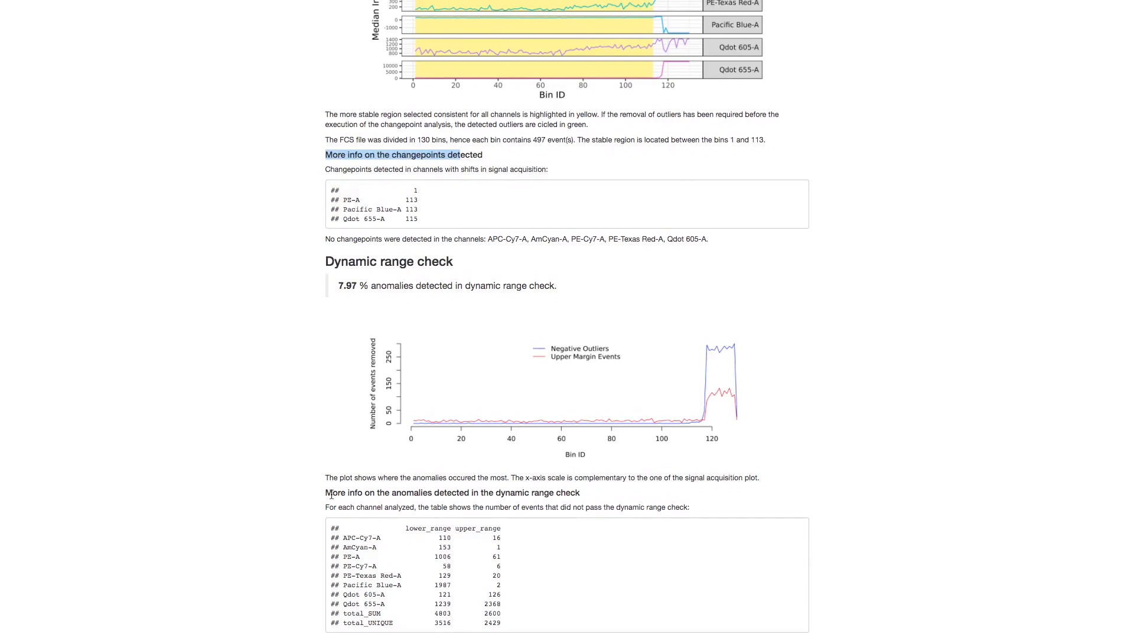
Read the dynamic range check table's lower_range and upper_range counts per channel and its total rows.
drag(325, 495, 728, 506)
click(728, 507)
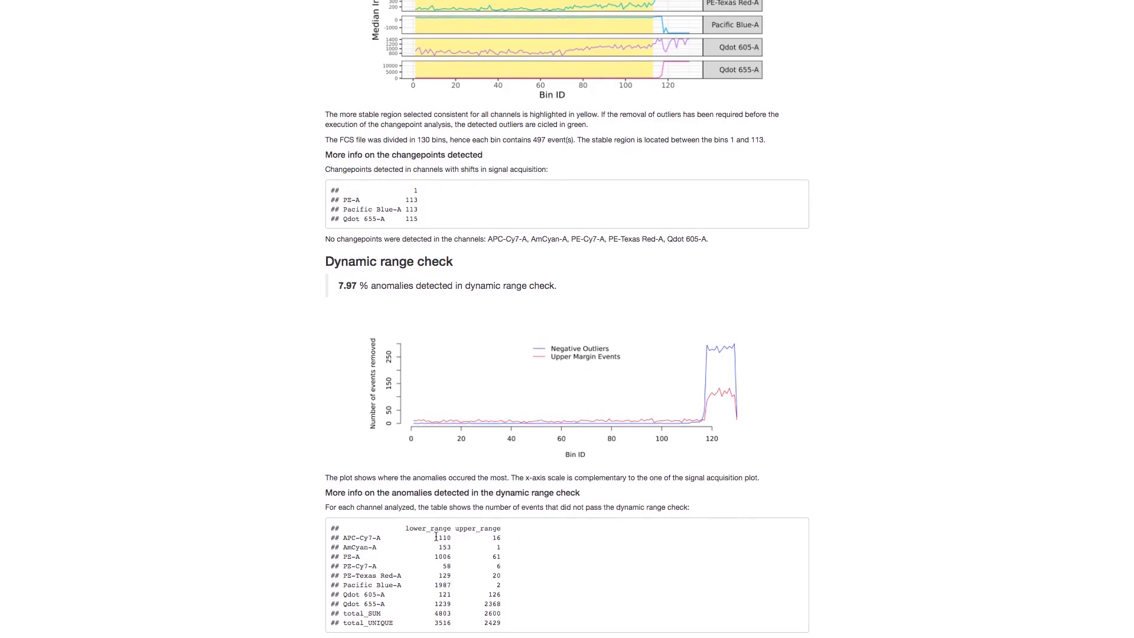
drag(410, 528, 451, 530)
drag(460, 530, 500, 527)
click(514, 536)
drag(343, 538, 388, 539)
drag(437, 537, 452, 538)
click(491, 538)
double_click(502, 537)
drag(348, 549, 385, 573)
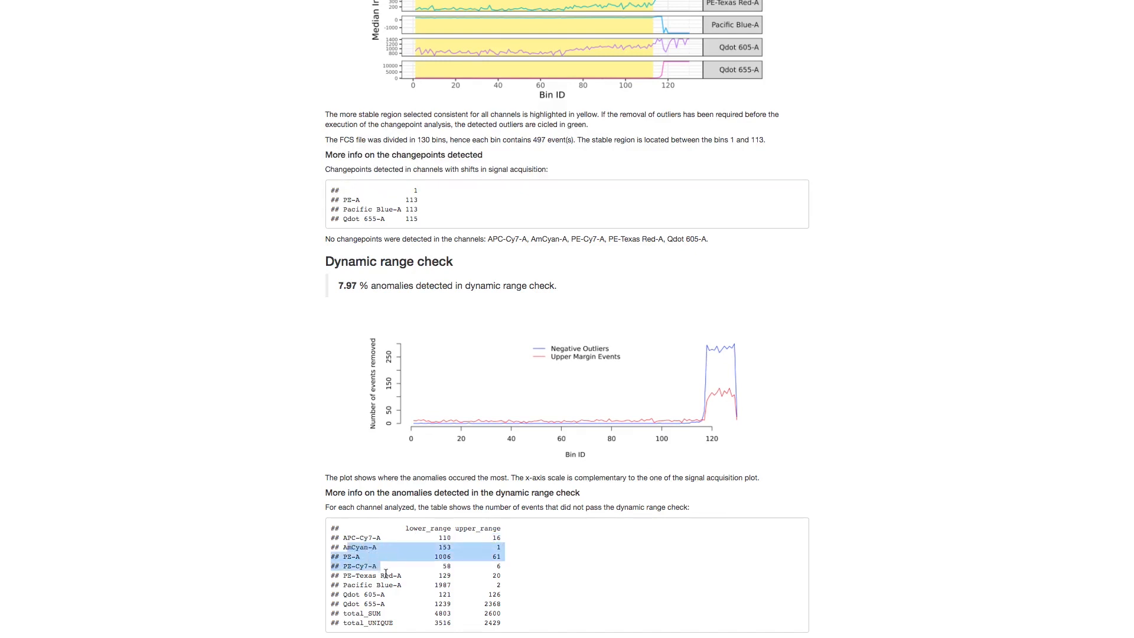
click(386, 573)
drag(347, 615, 575, 622)
click(576, 624)
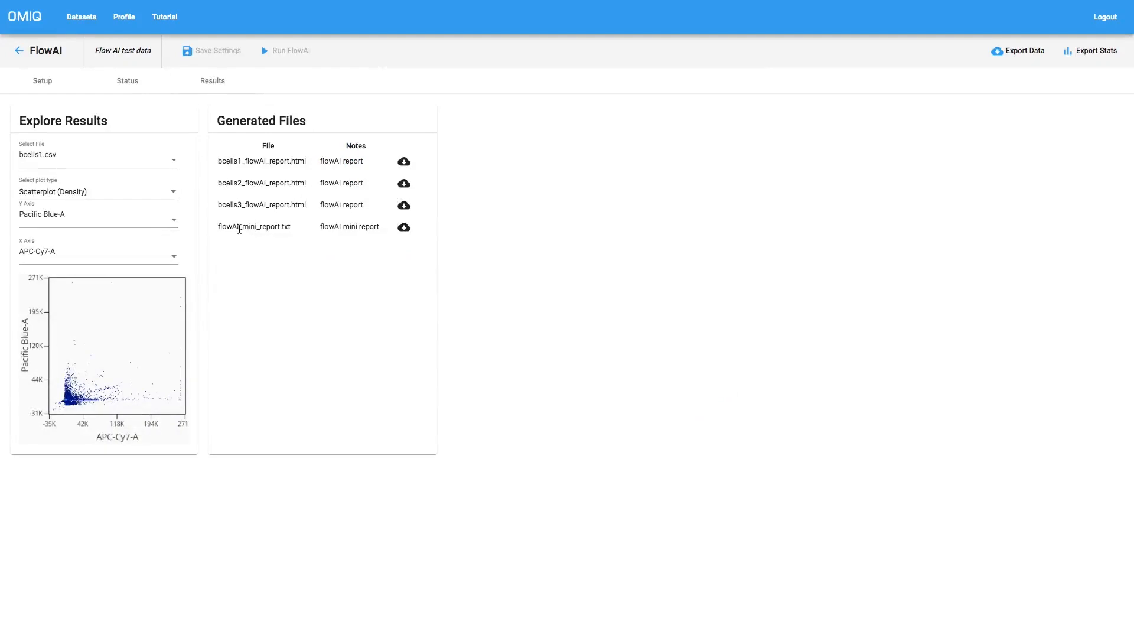
Look for the flowai-passed feature among the X Axis choices of the bcells1.csv results plot.
click(119, 250)
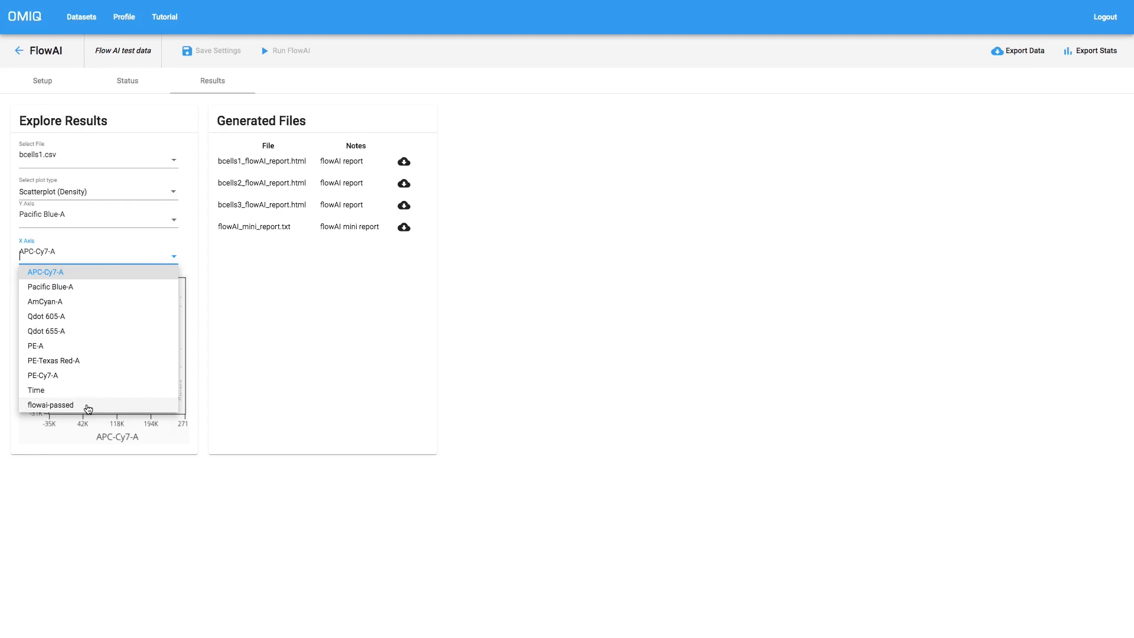
click(329, 309)
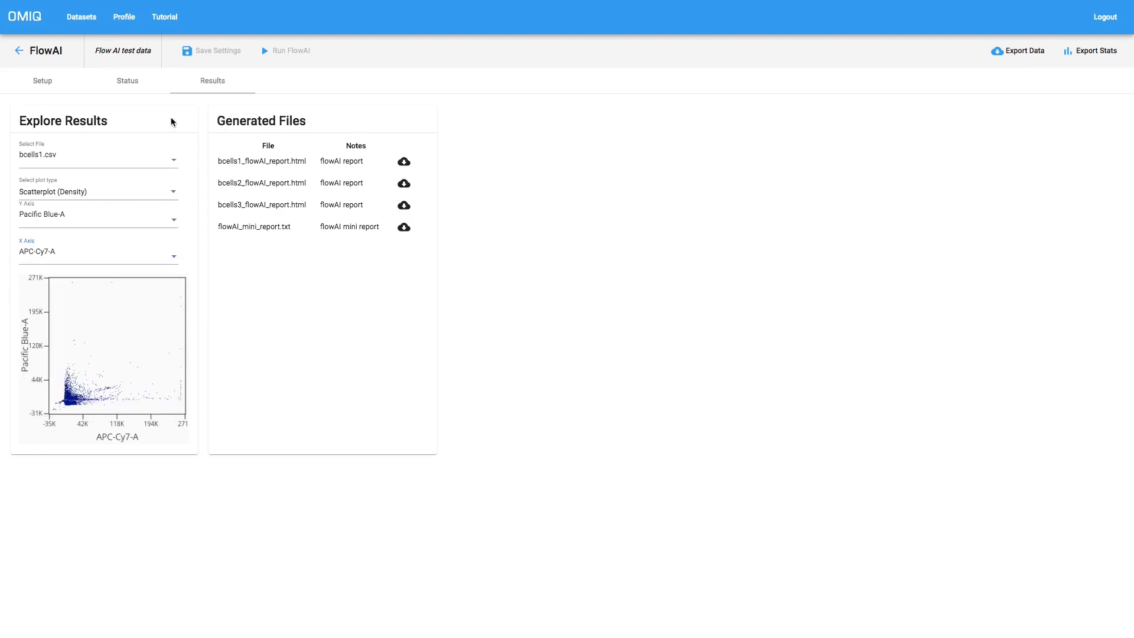
Add a Gating task beneath the FlowAI task in the Demo workflow and open it.
click(20, 51)
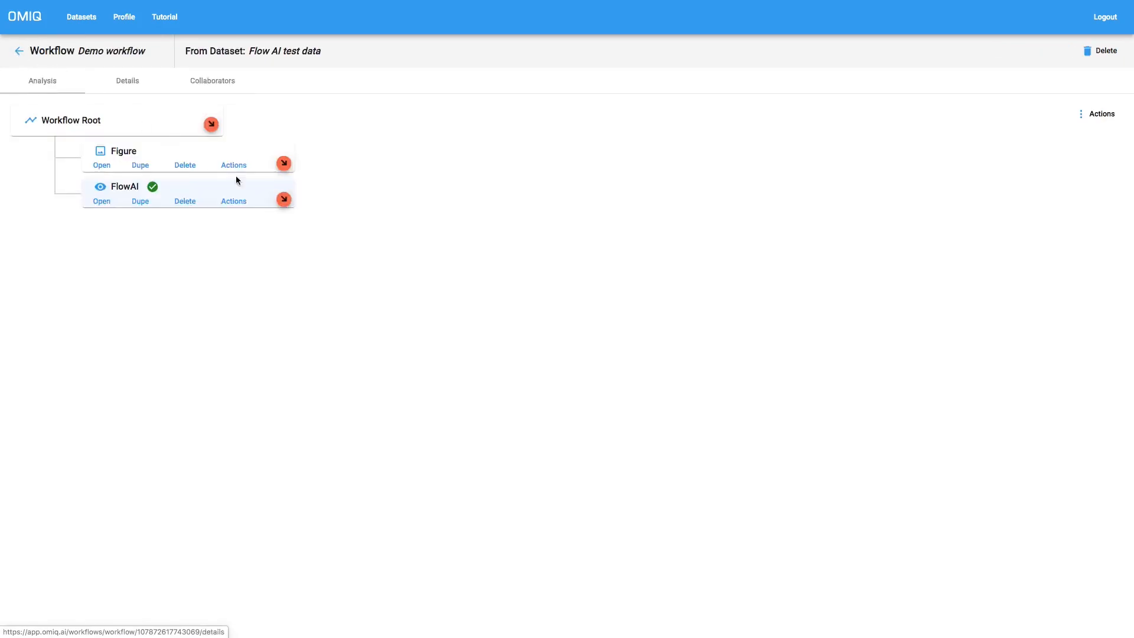
click(284, 199)
click(463, 204)
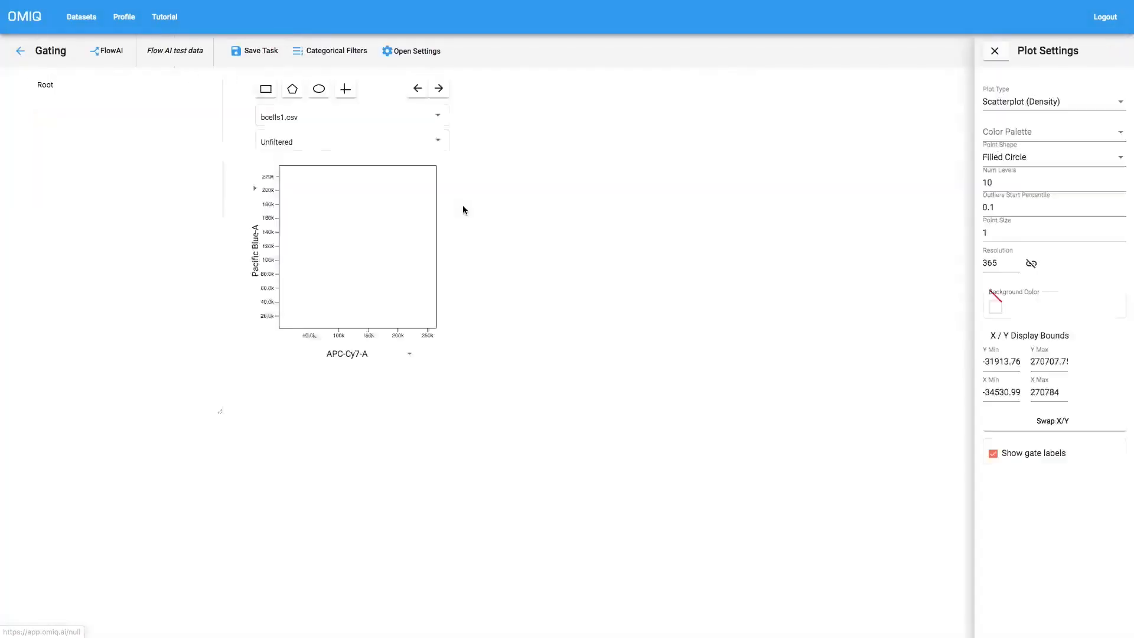
click(20, 51)
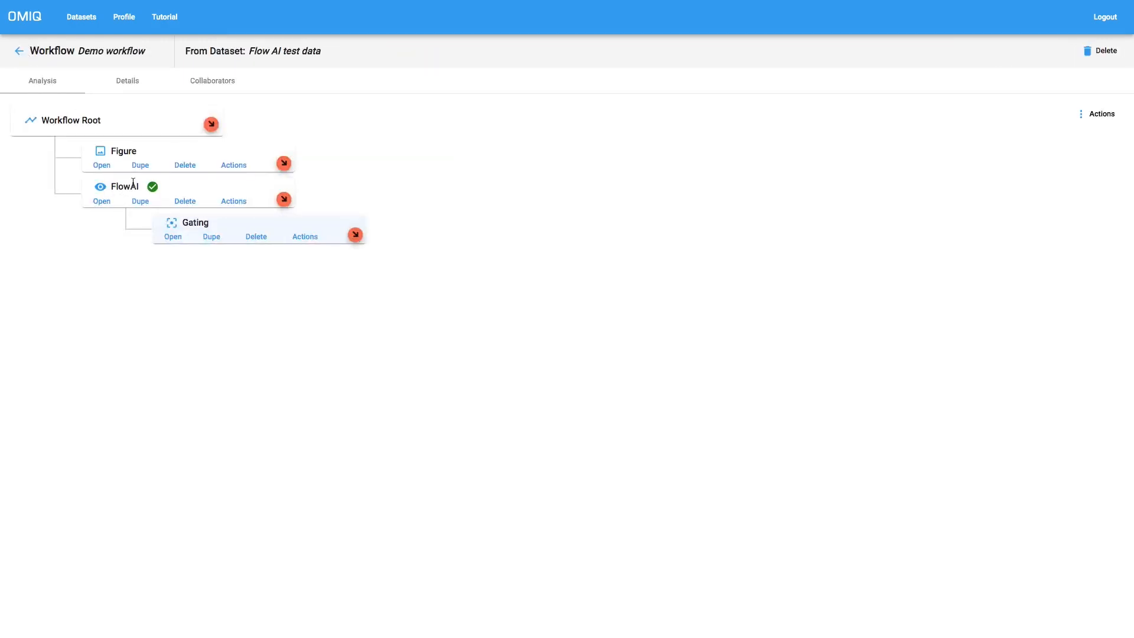
click(174, 237)
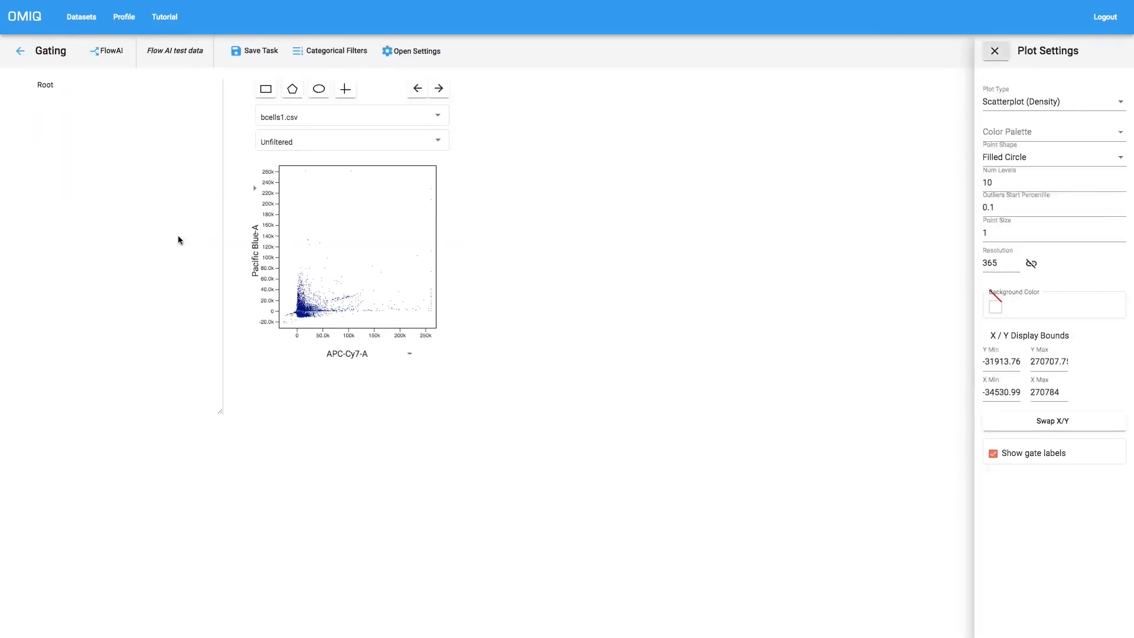
Plot flowai-passed on the X axis against Pacific Blue-A for bcells1.csv in the gating plot.
click(347, 354)
scroll(359, 397, down, 1)
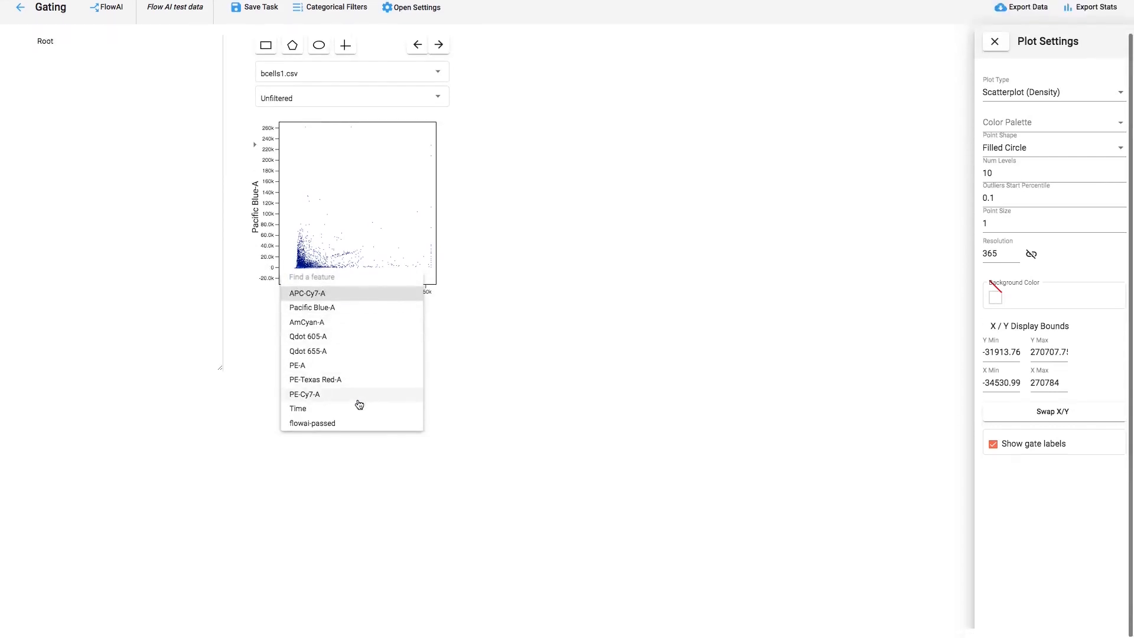
click(331, 435)
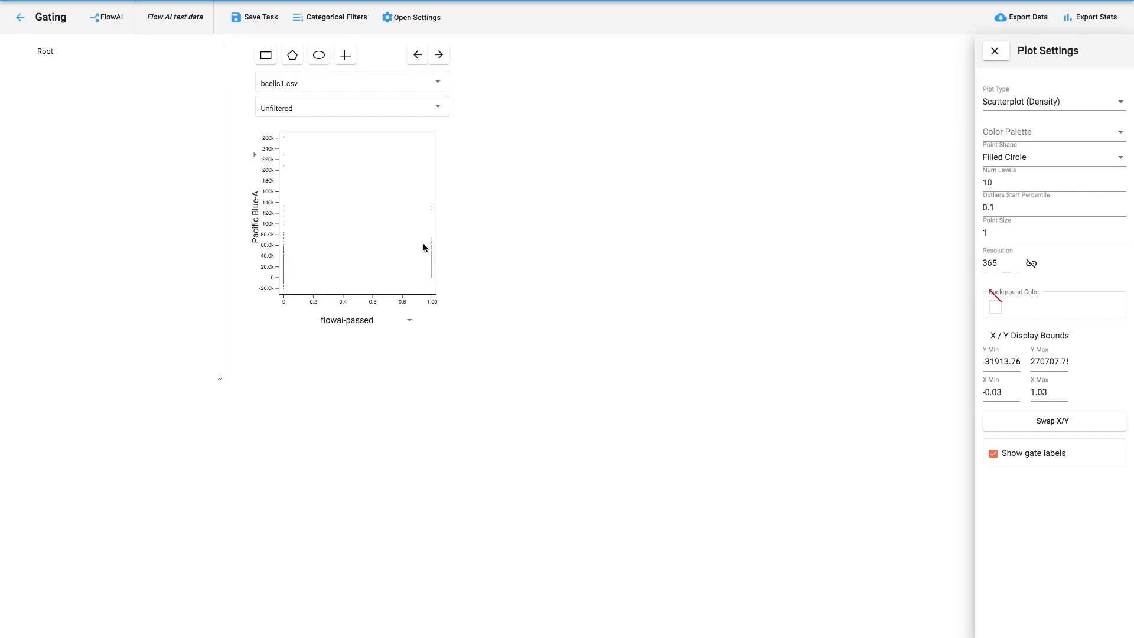
scroll(500, 249, up, 1)
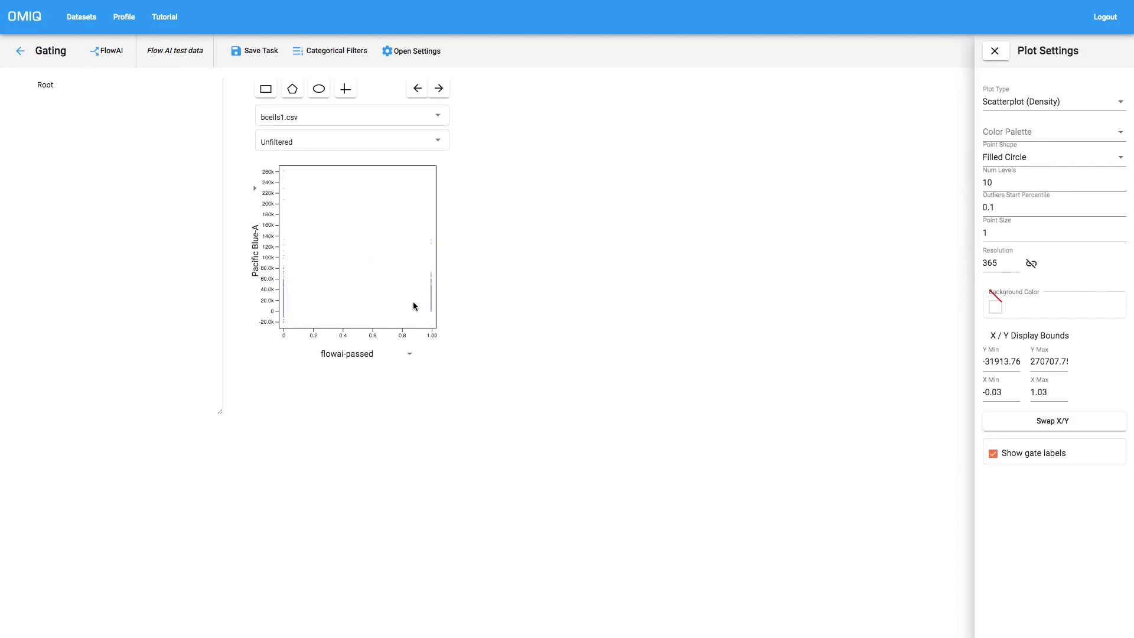
Create categorical filters from the unique values of the flowai-passed feature with the name prefix "flowai-".
click(323, 55)
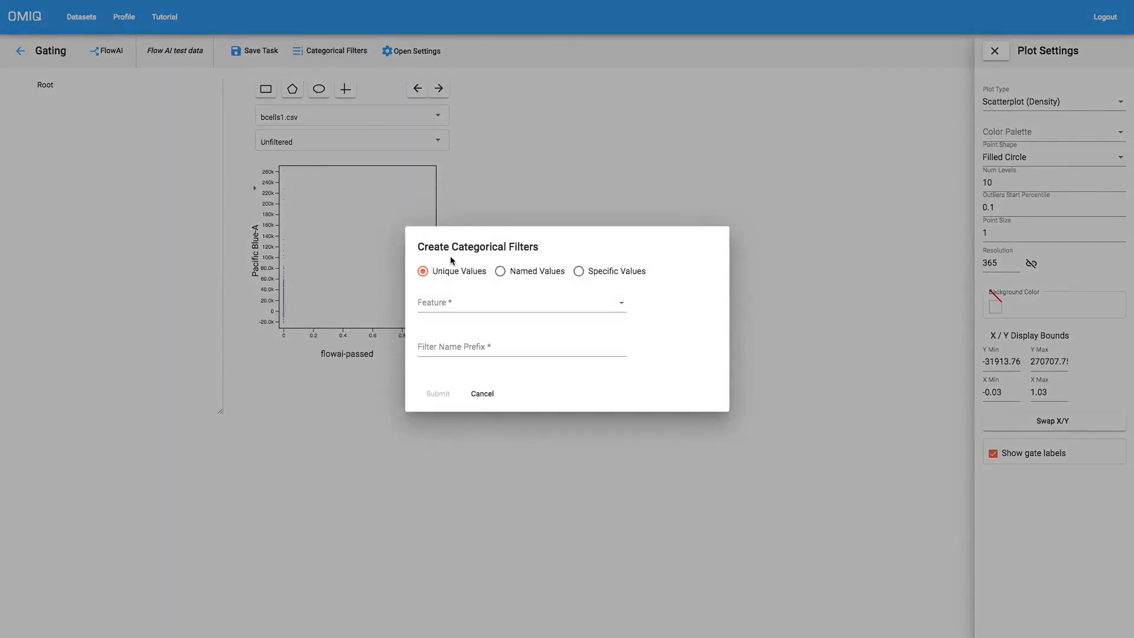
click(444, 302)
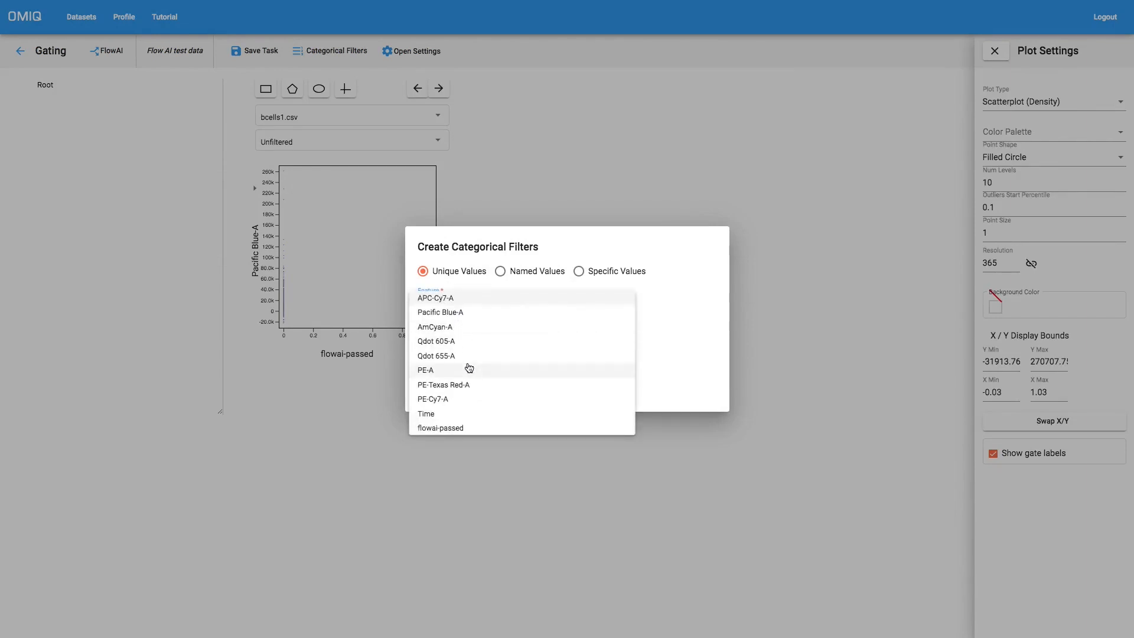
click(447, 428)
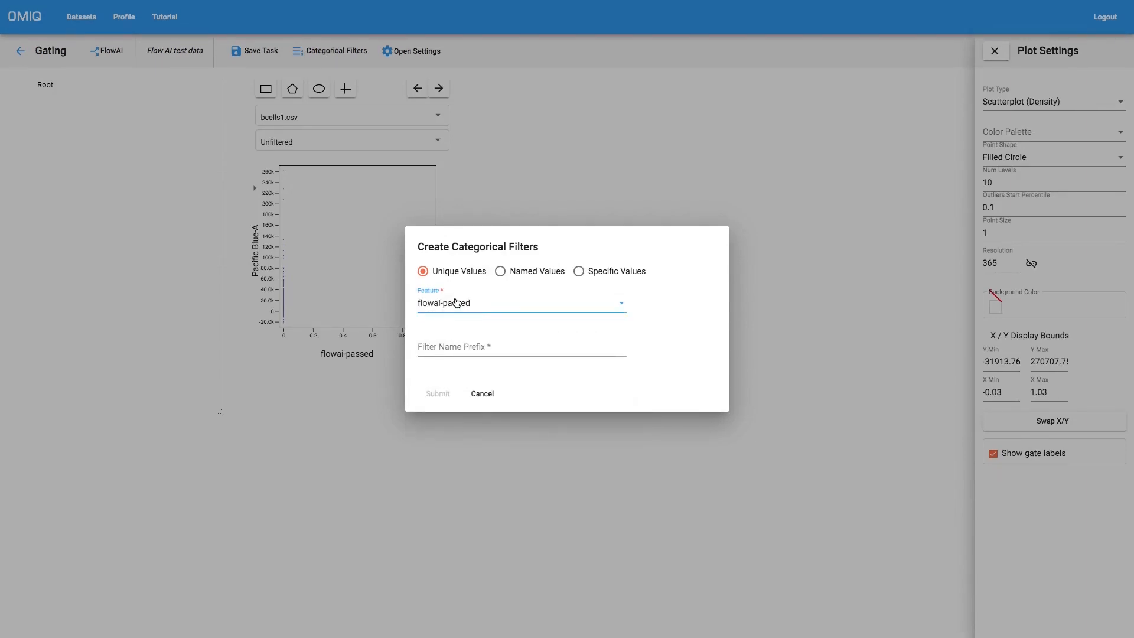
click(451, 346)
text(pl)
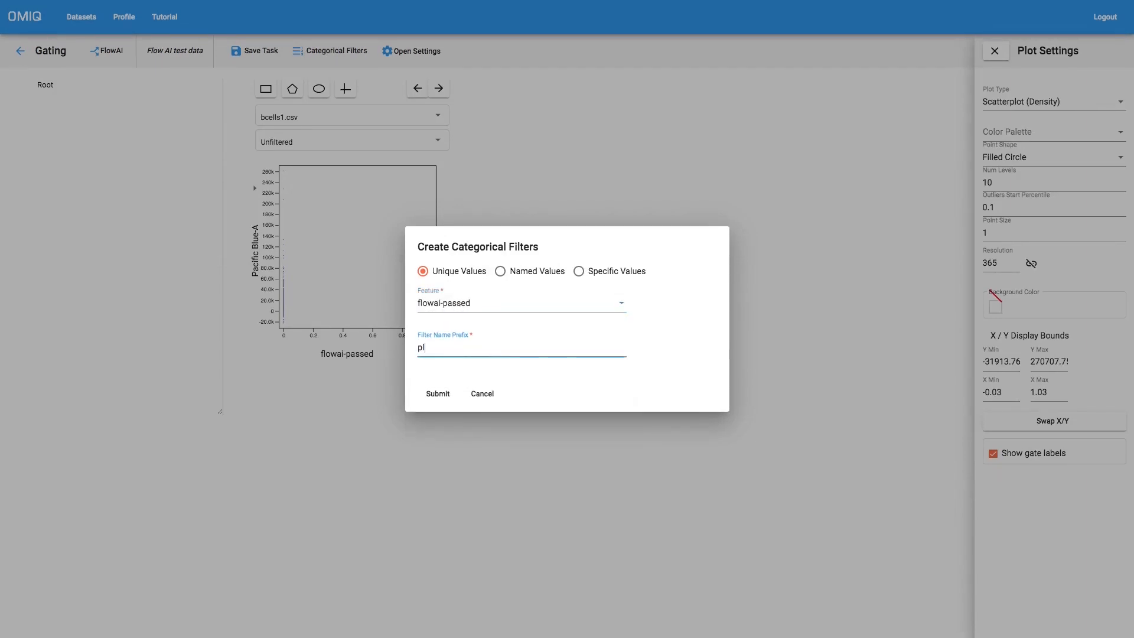
key(BackSpace)
text(flowai-)
click(438, 393)
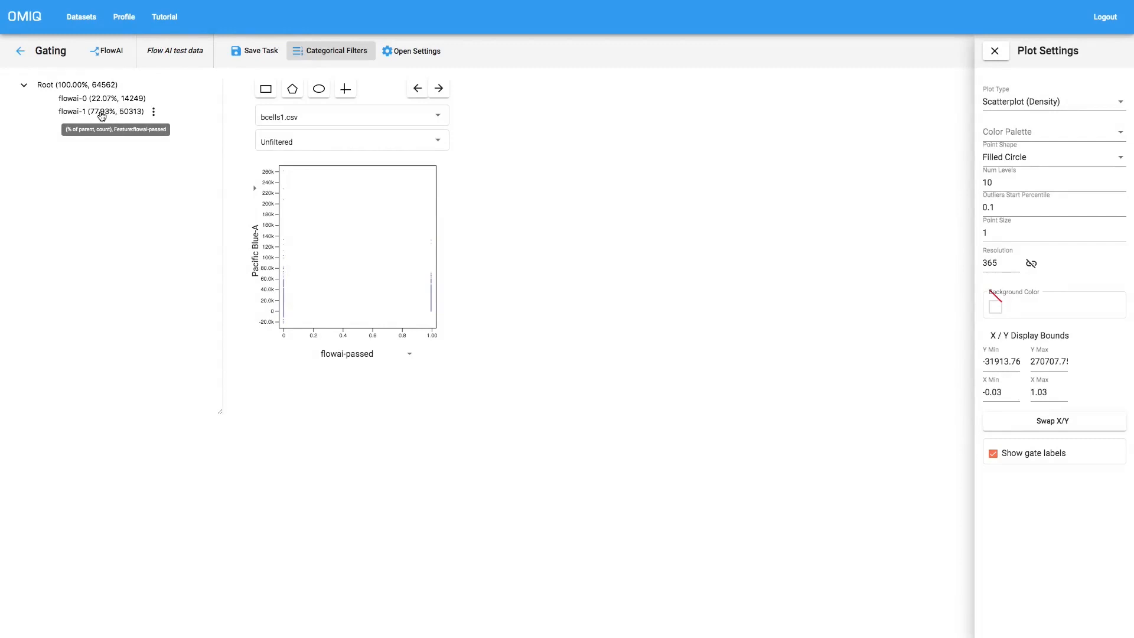
Rename the flowai-0 filter as flowai-rejected.
right_click(81, 100)
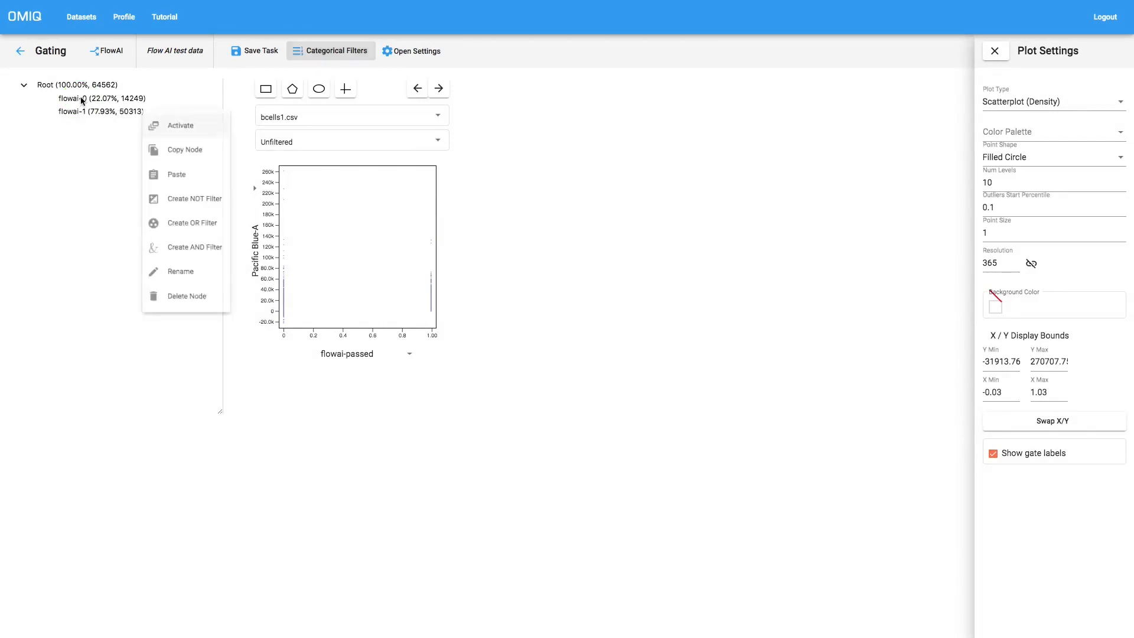
click(193, 279)
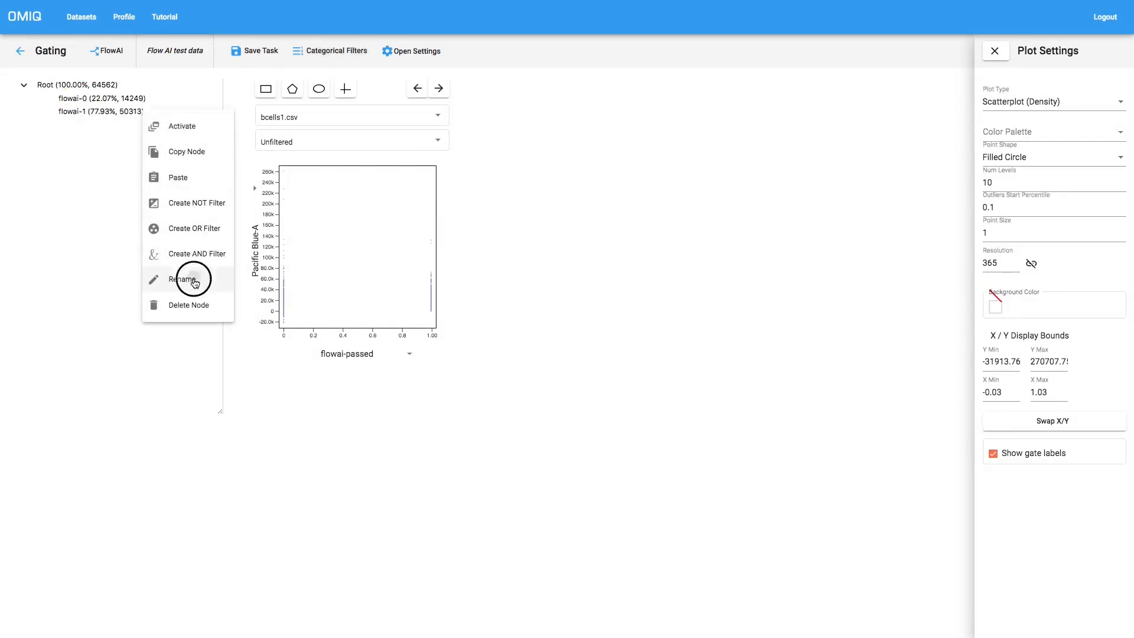
text(rejected)
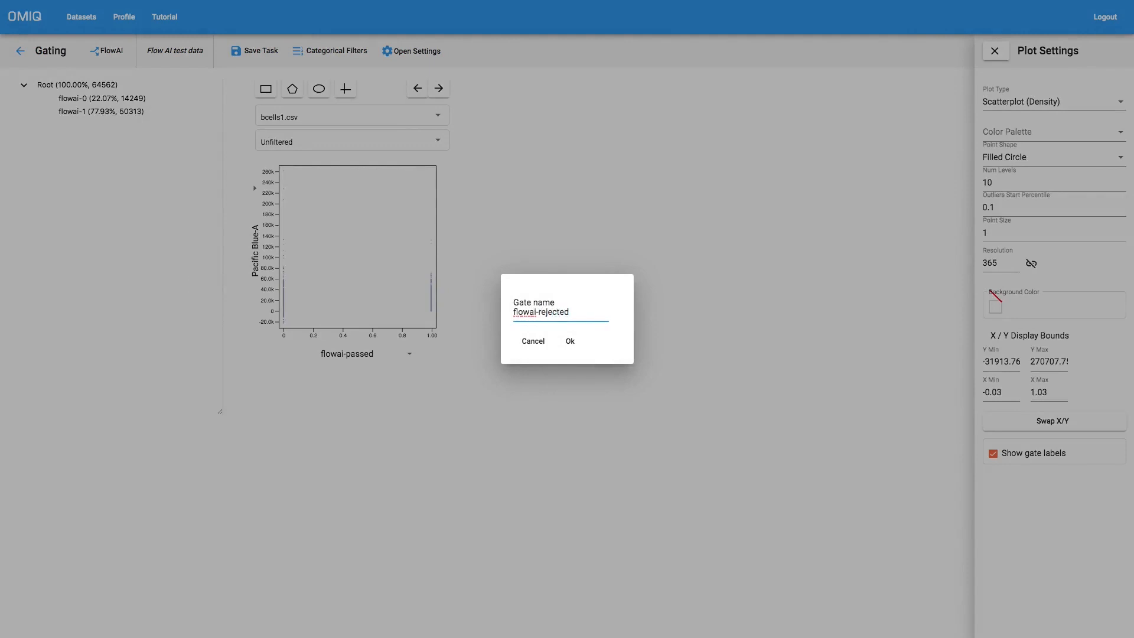
key(Return)
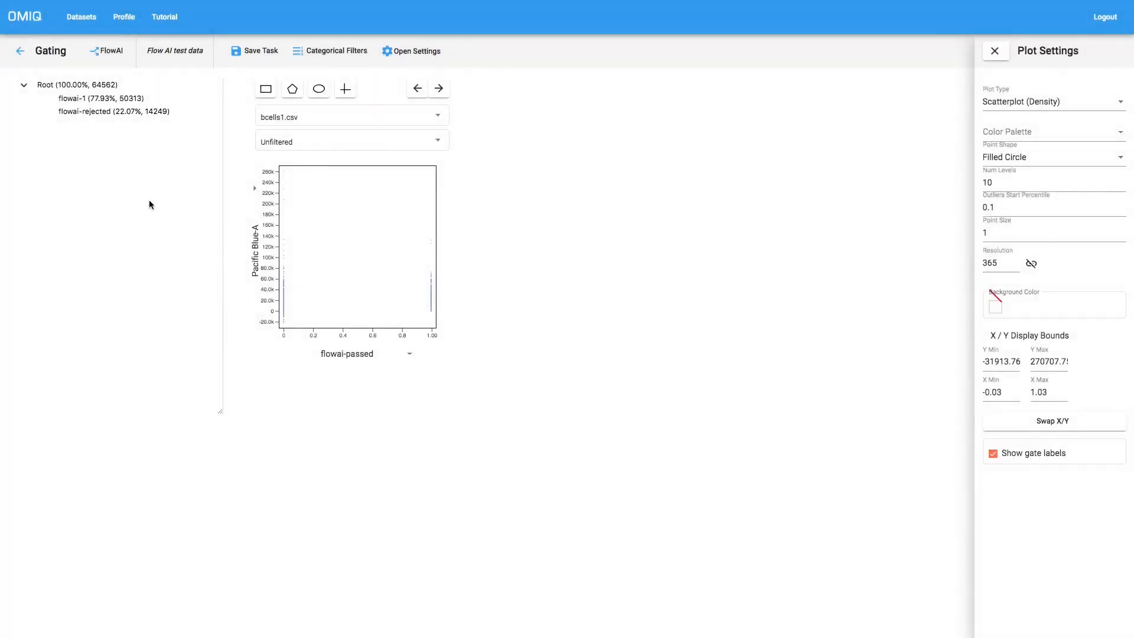
Rename the flowai-1 filter as flowai-passed and save the gating task.
right_click(105, 108)
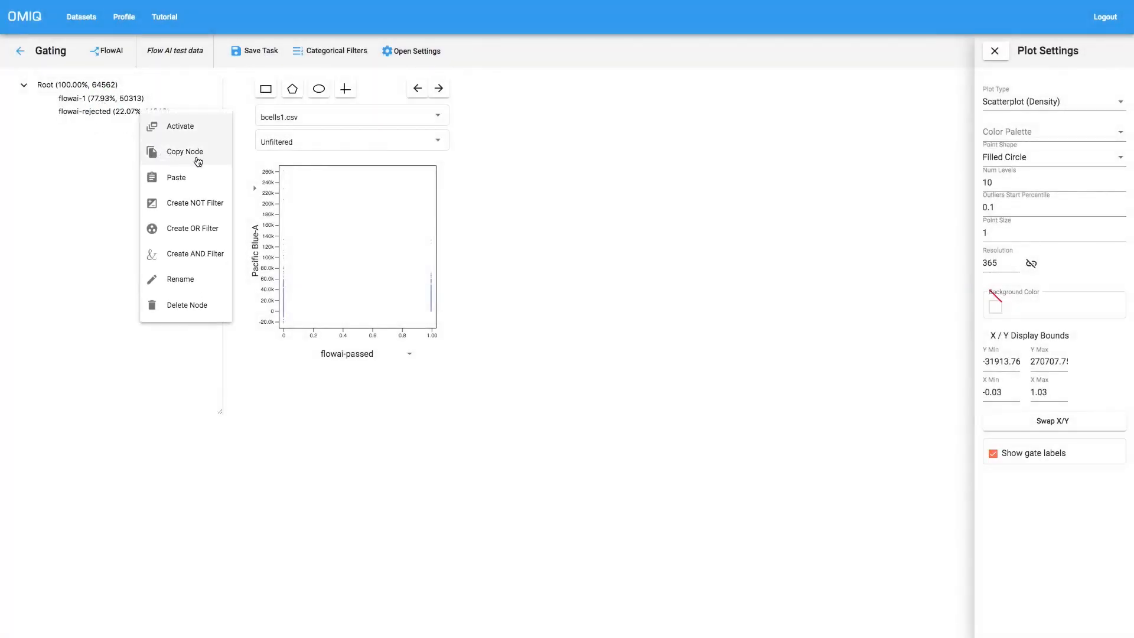
click(193, 279)
text(passed)
key(Return)
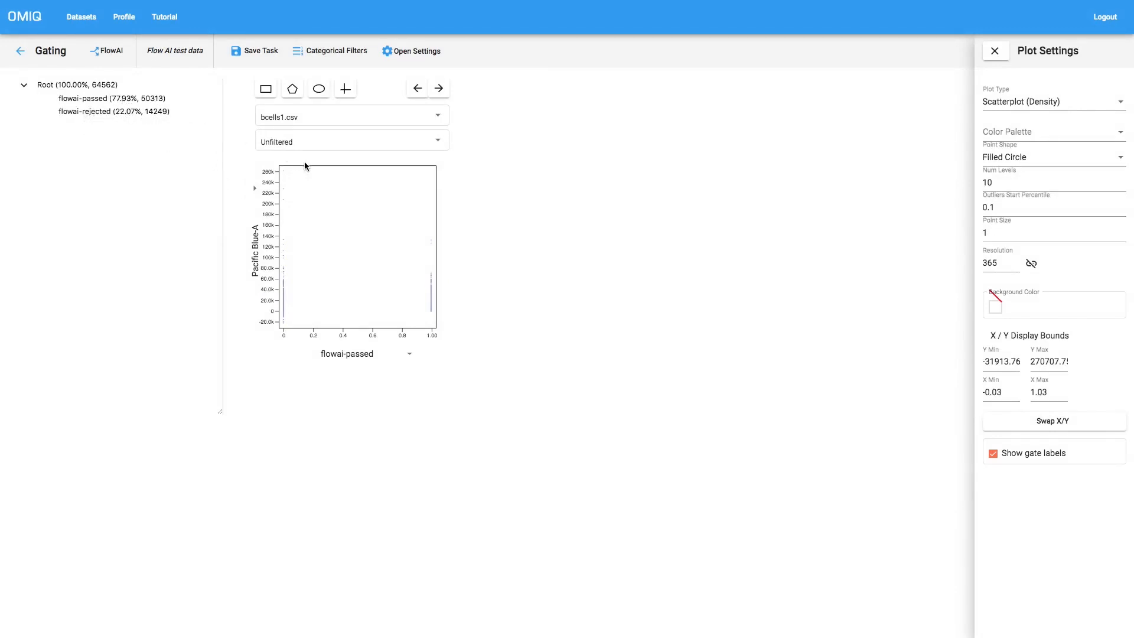
click(251, 51)
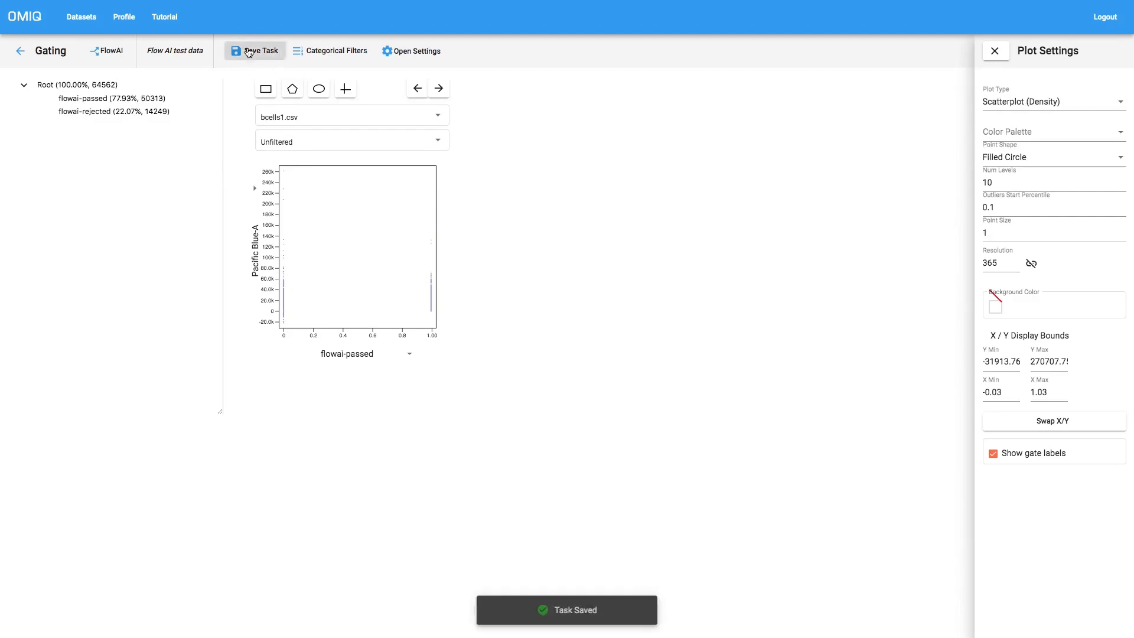
Add a Figure task beneath the Gating task and insert a Scatterplot (Density) in it.
click(20, 52)
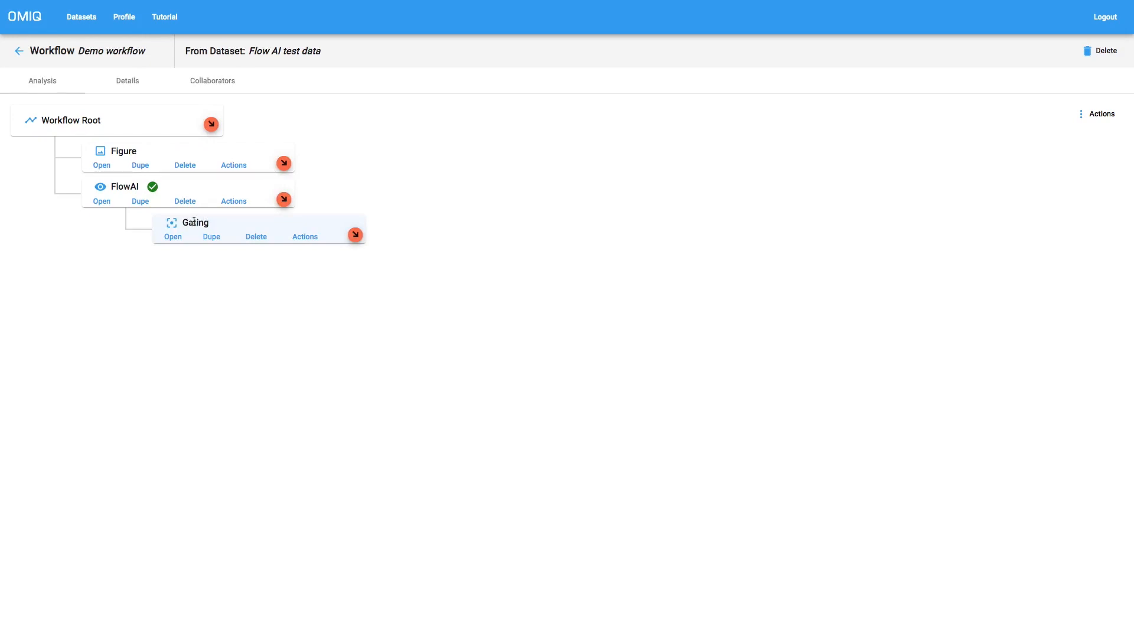
click(355, 235)
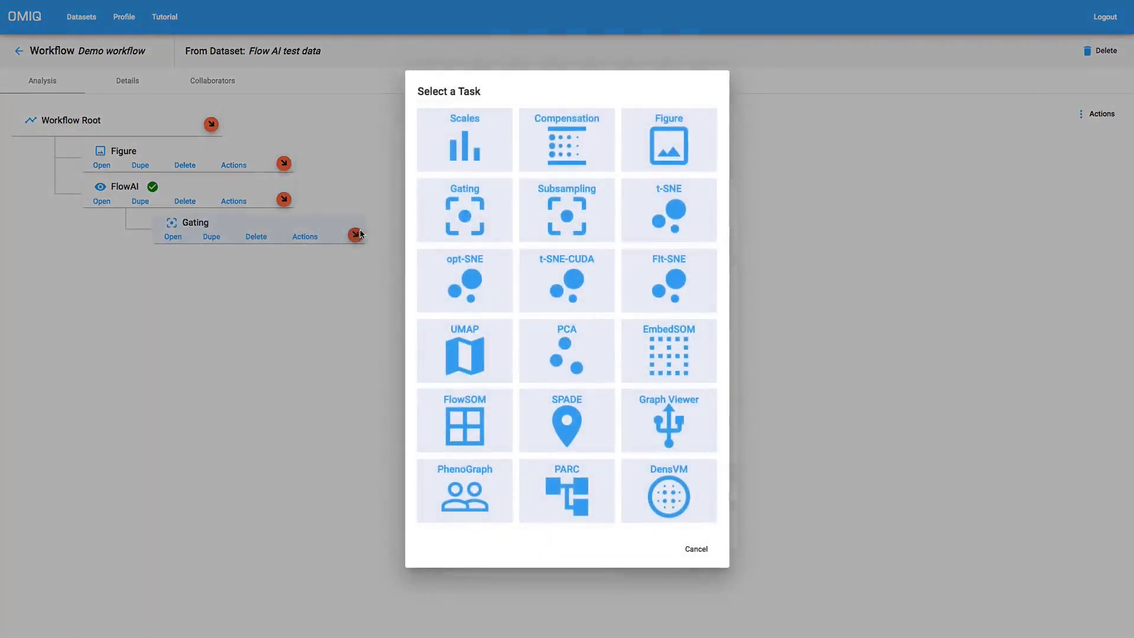
click(674, 151)
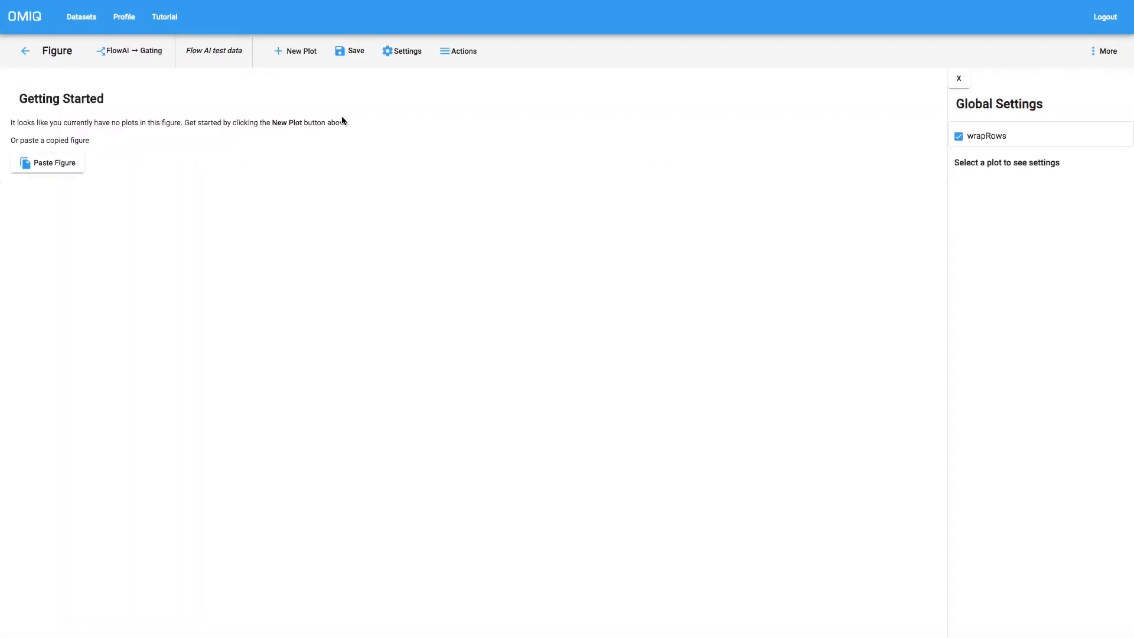
click(297, 53)
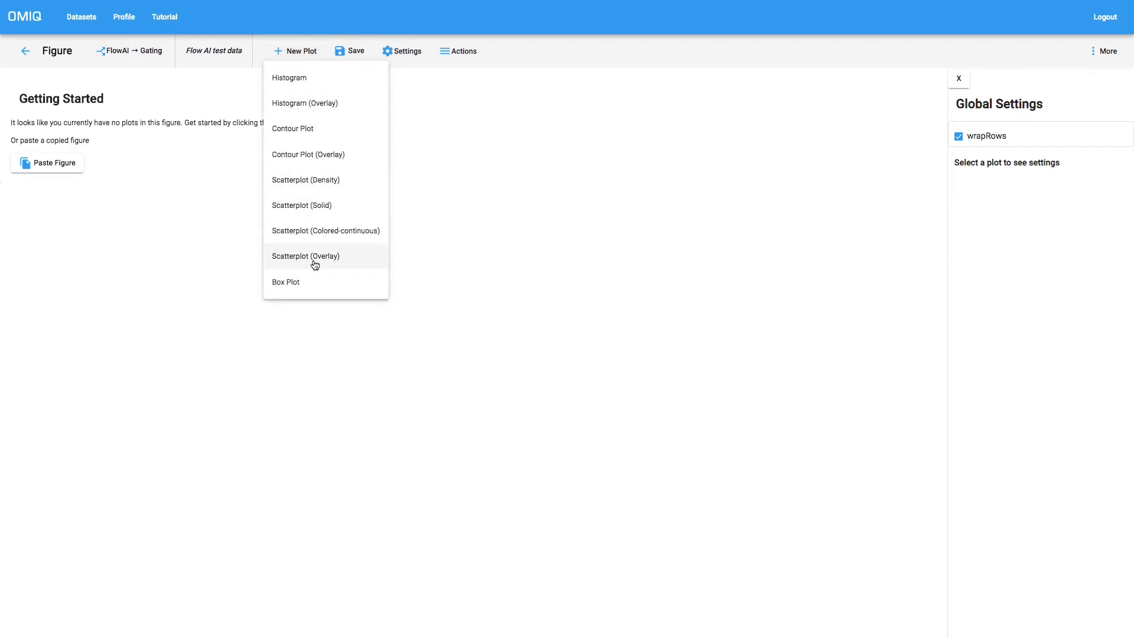
click(308, 184)
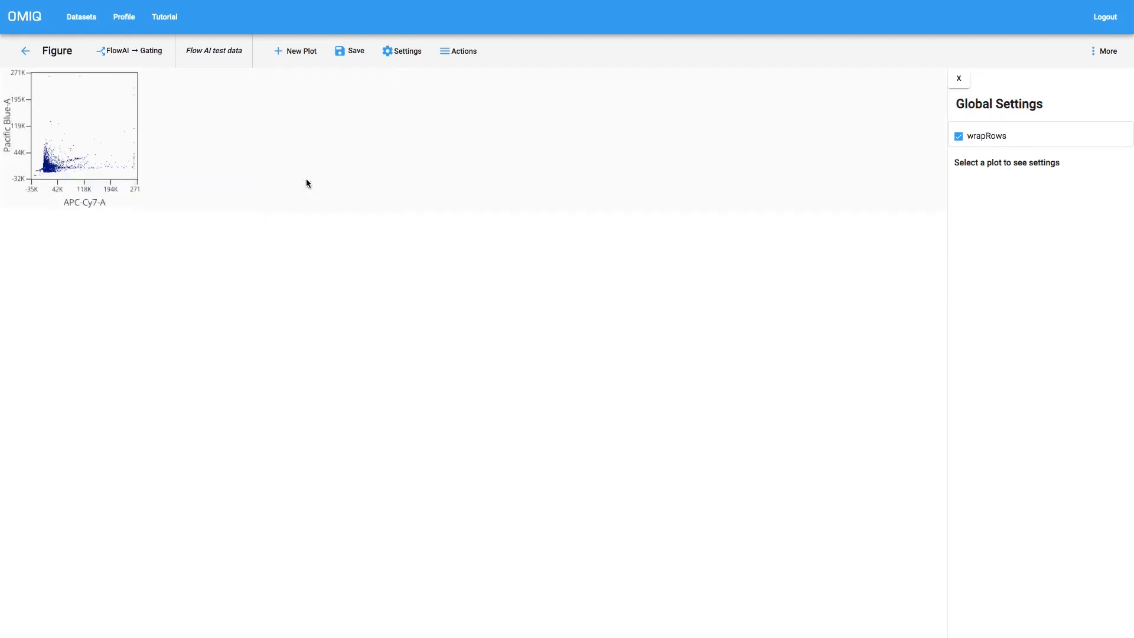
Set the new plot's X axis to Time and show its file name and filter name.
click(87, 125)
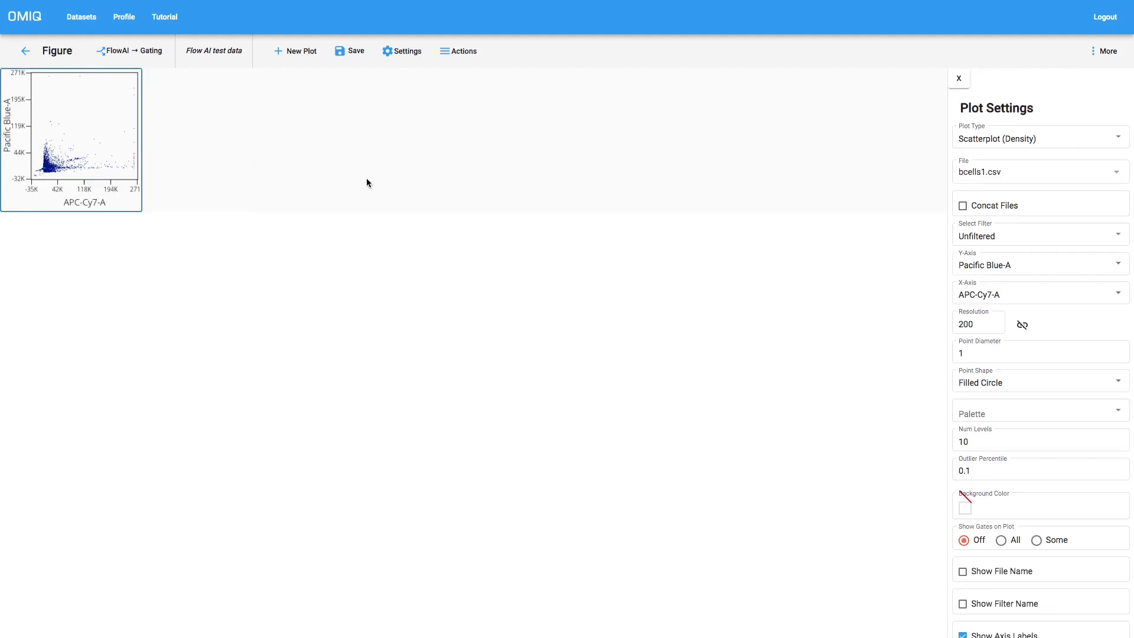
click(1003, 292)
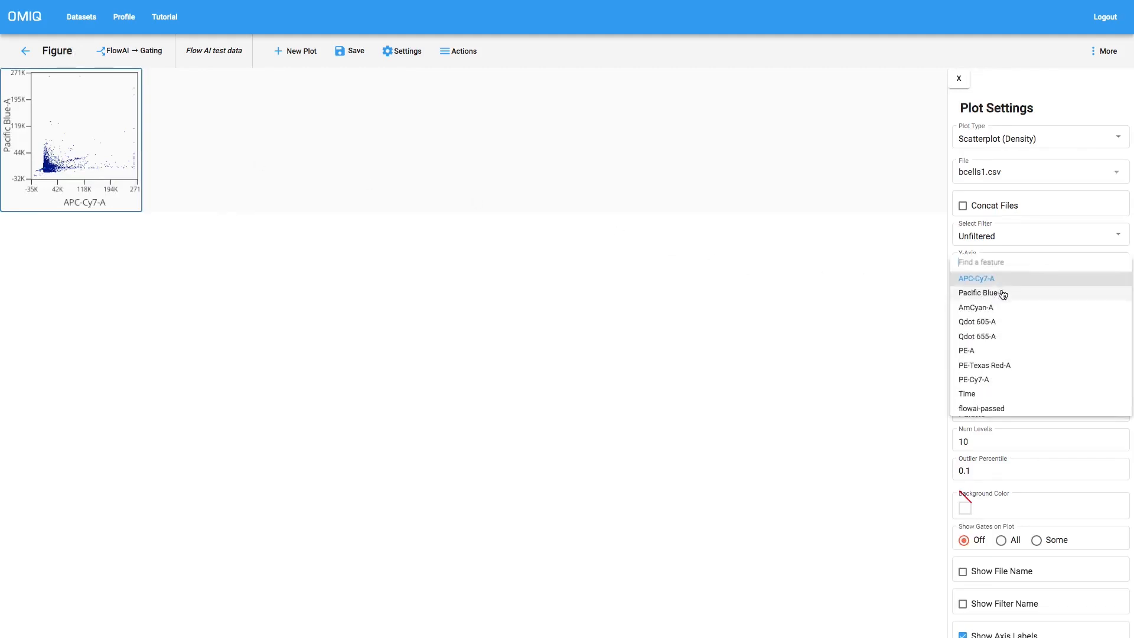
click(984, 394)
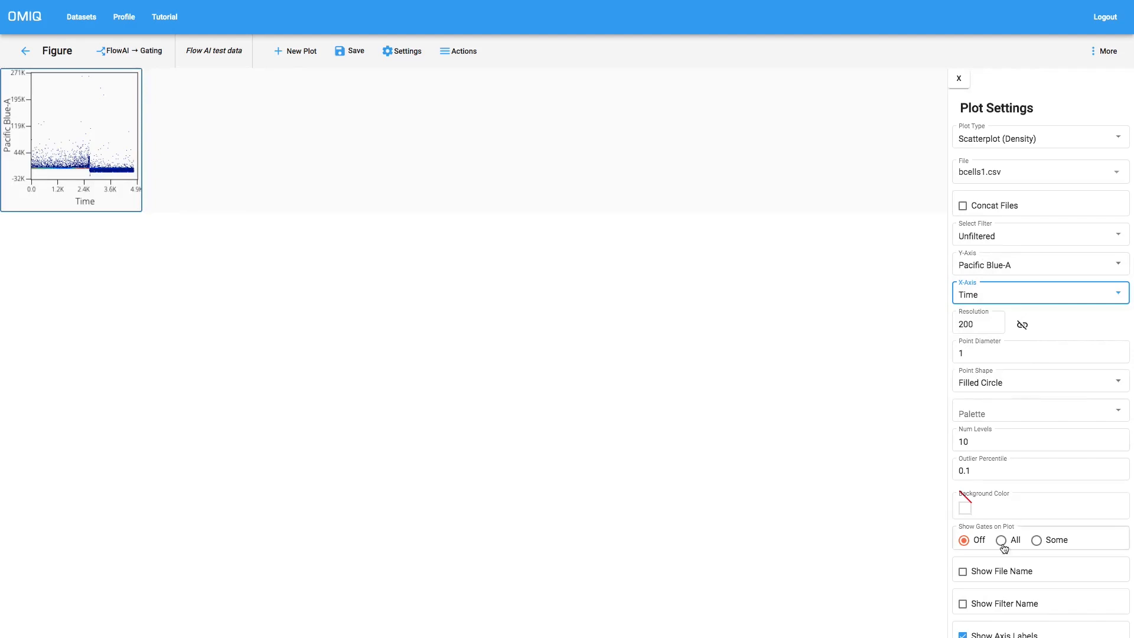
click(963, 572)
click(964, 605)
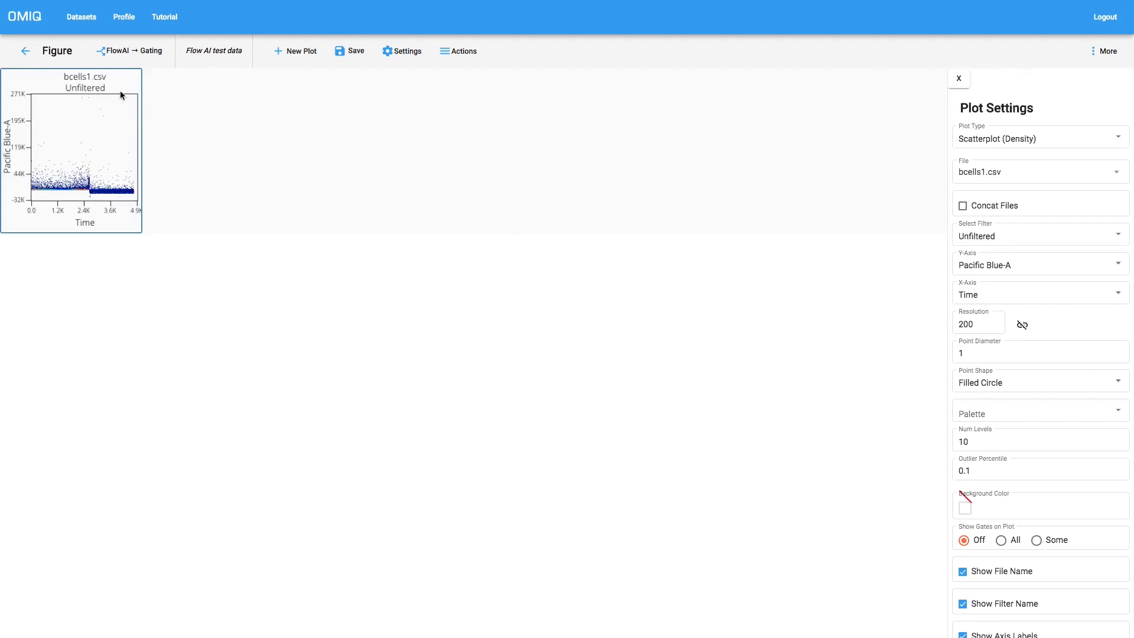
Permute the Time plot by the flowai-passed and flowai-rejected filters, placing each resulting plot on a new row.
right_click(87, 159)
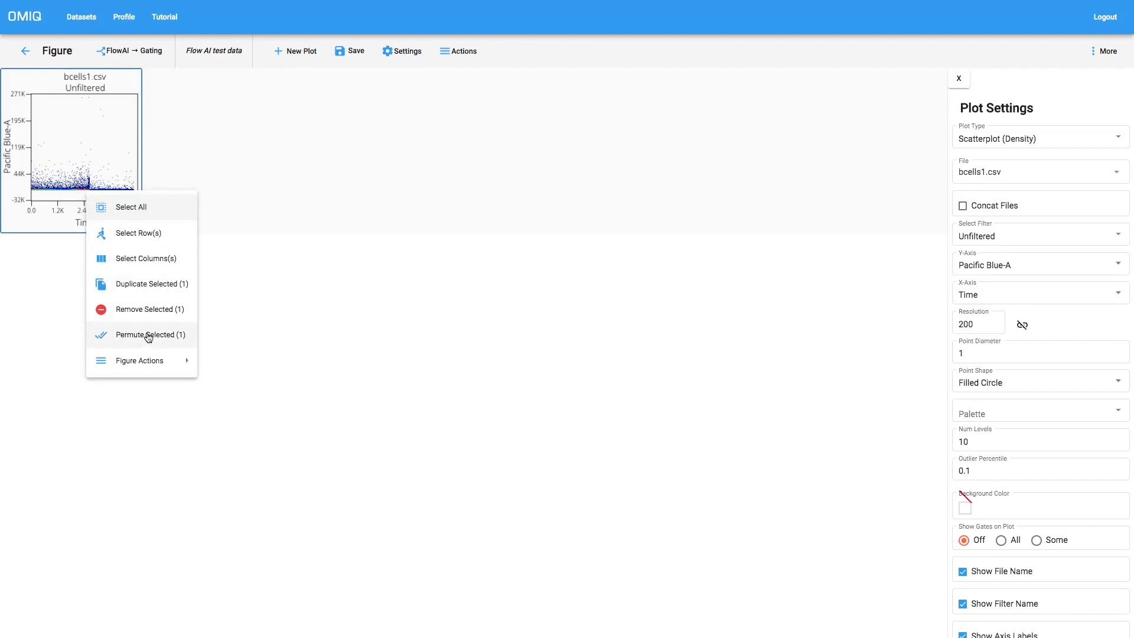
click(146, 334)
click(458, 166)
click(446, 267)
click(446, 285)
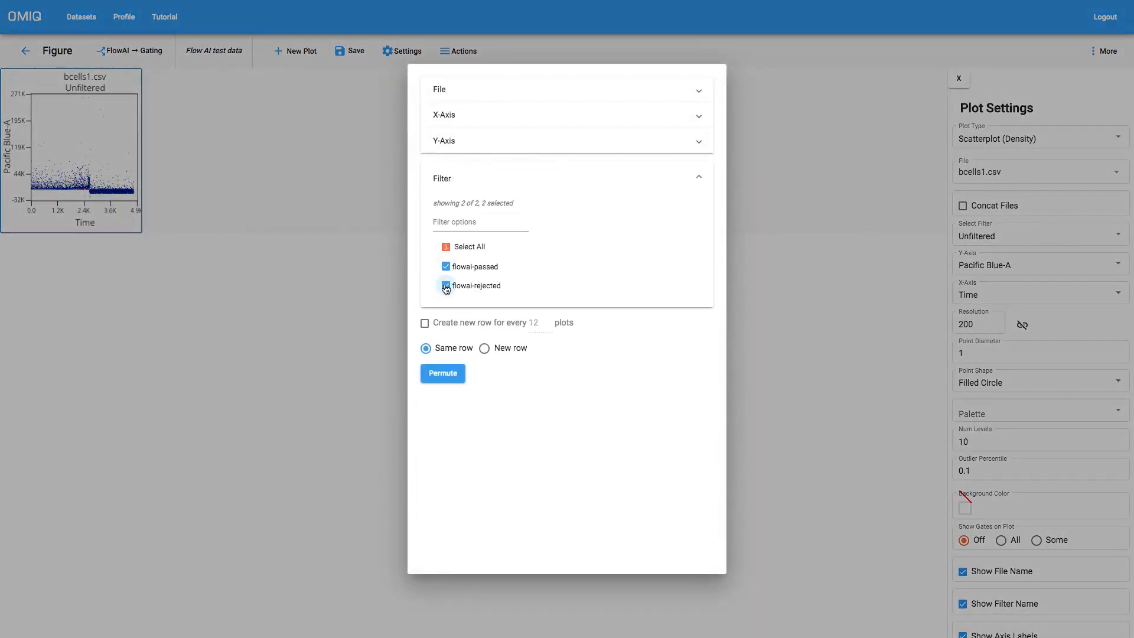
click(447, 186)
click(483, 220)
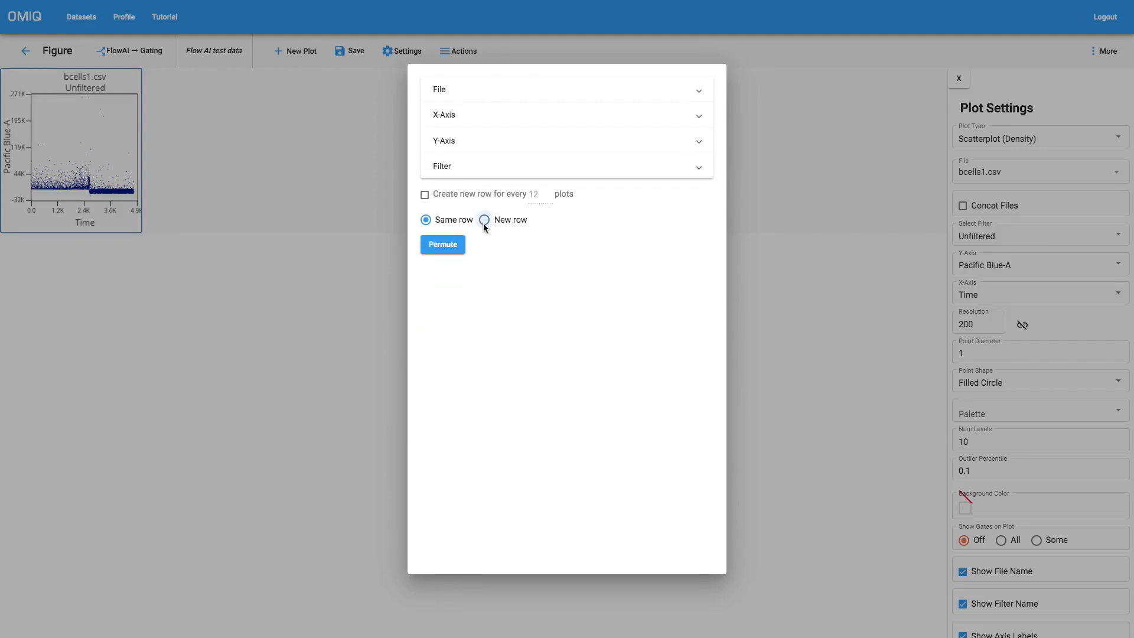
click(444, 224)
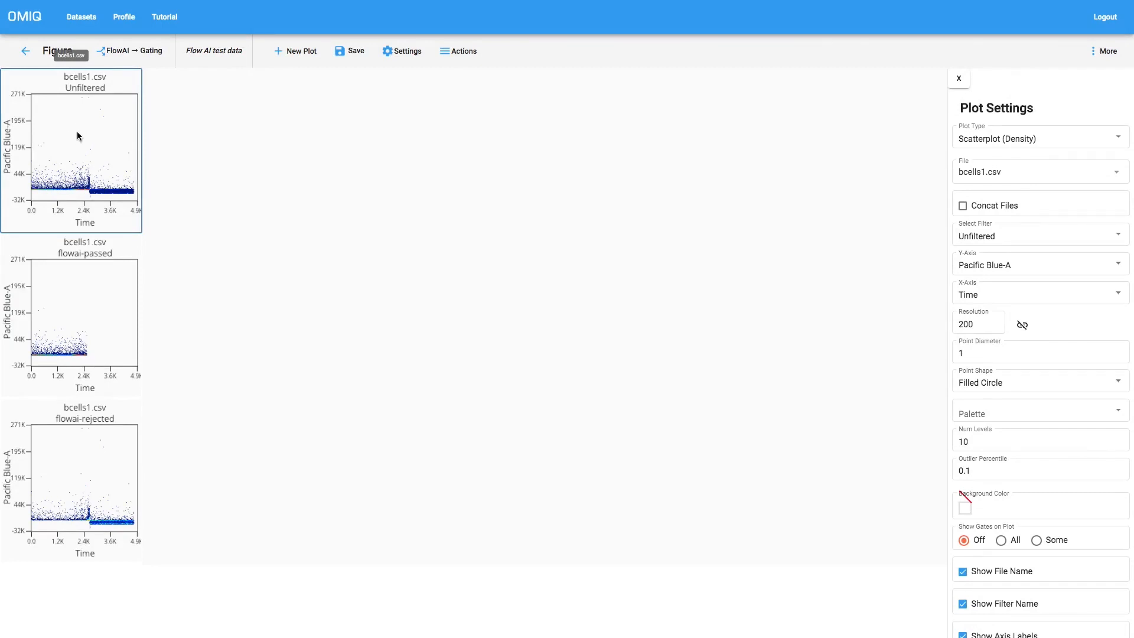
Select the unfiltered, flowai-passed and flowai-rejected Time plots together and open their permutation options.
click(88, 302)
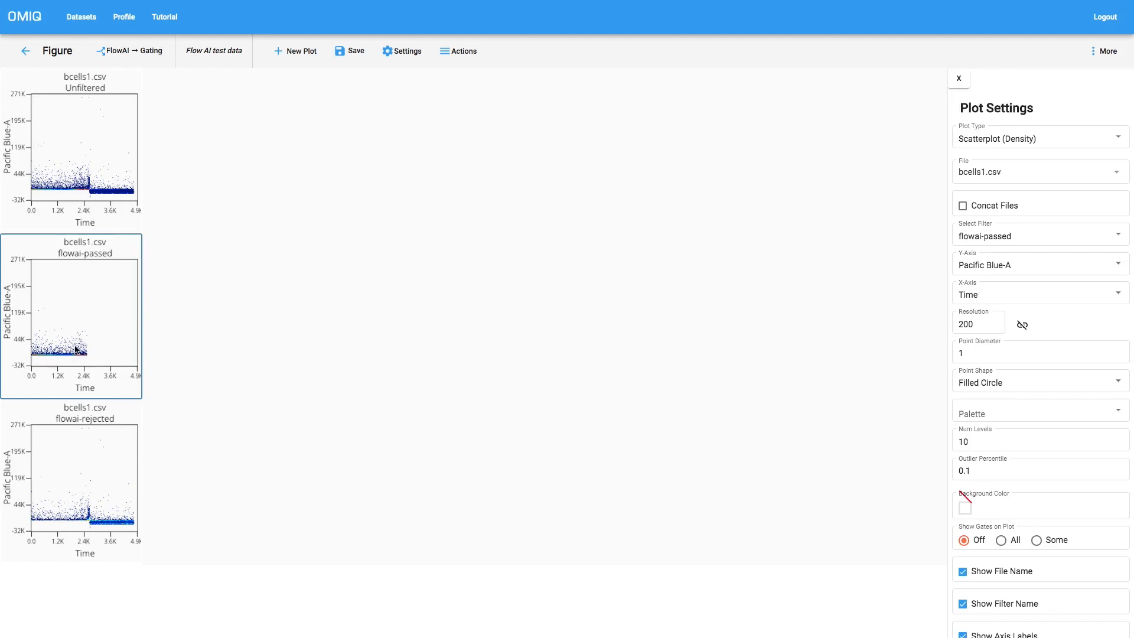
click(71, 488)
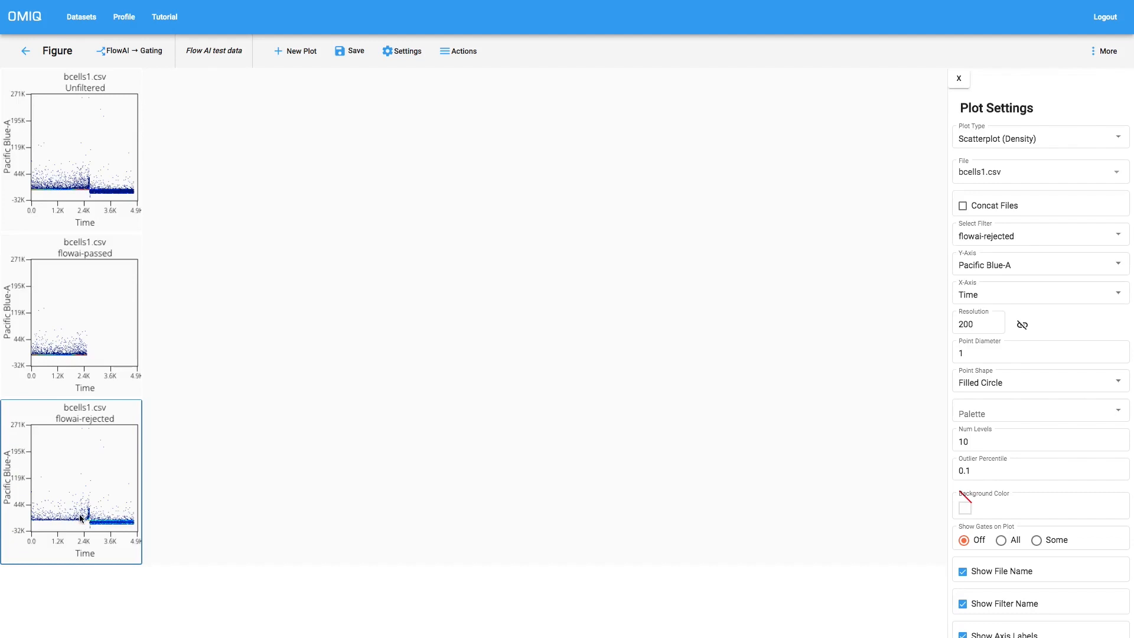
click(76, 331)
right_click(75, 180)
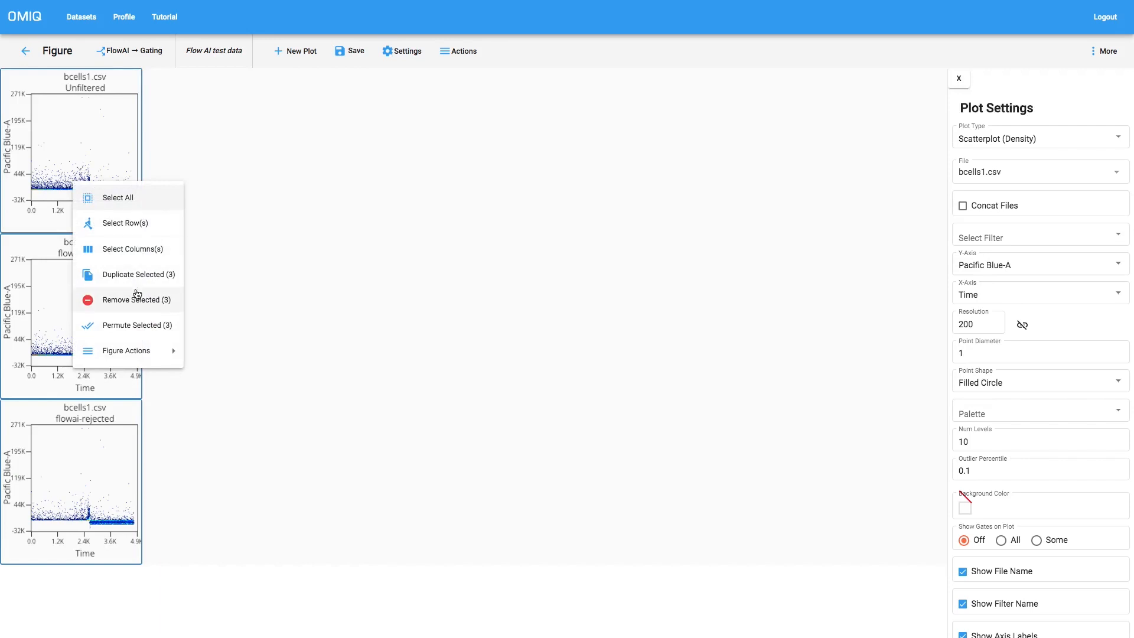
click(148, 311)
click(472, 118)
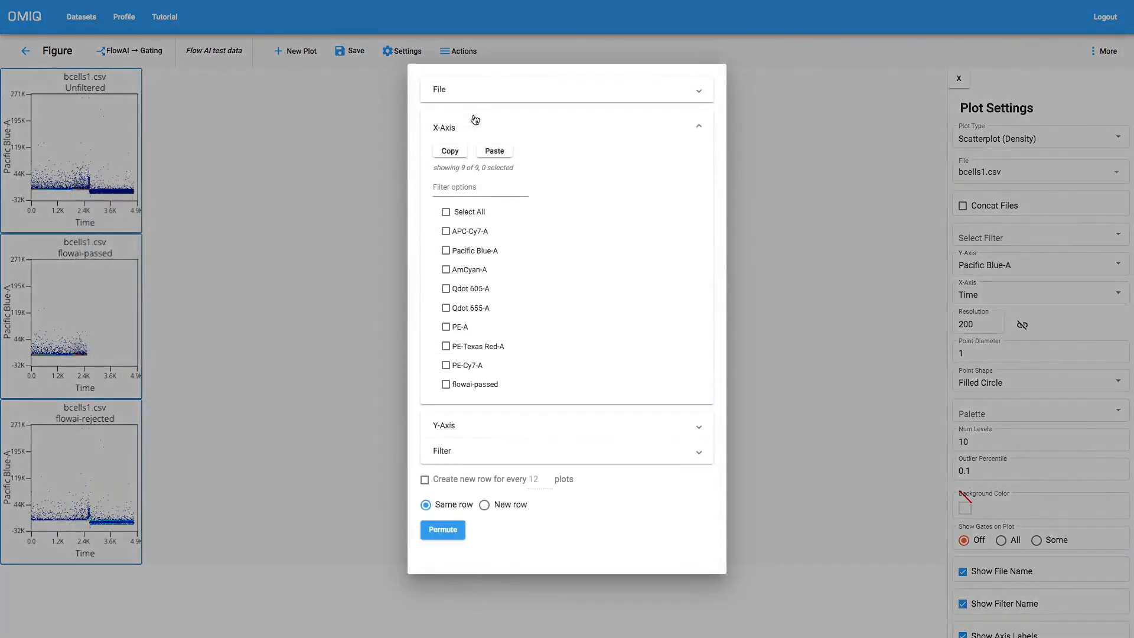
click(447, 213)
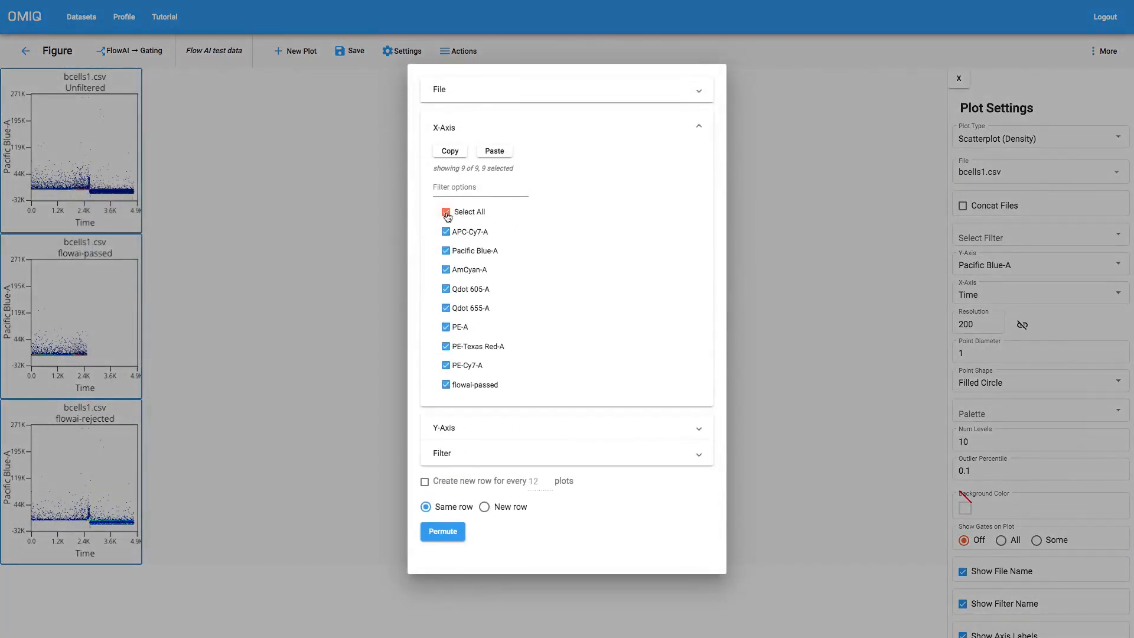
click(467, 125)
Permute the three selected plots across every offered Y-axis channel except Time and flowai-passed.
click(449, 145)
click(446, 237)
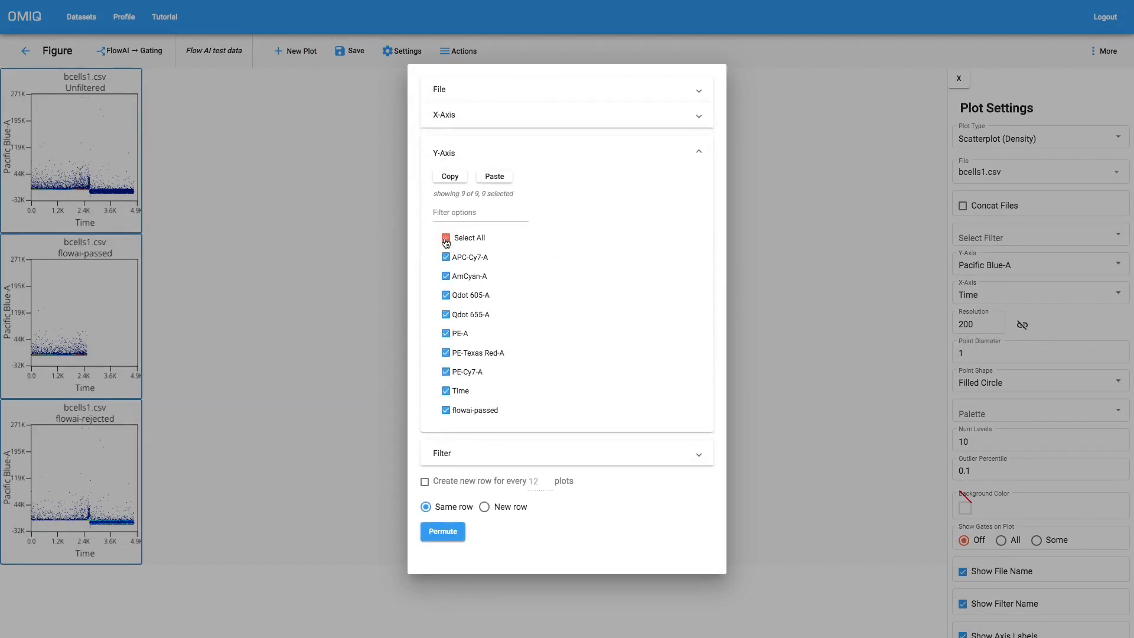
click(446, 390)
click(447, 410)
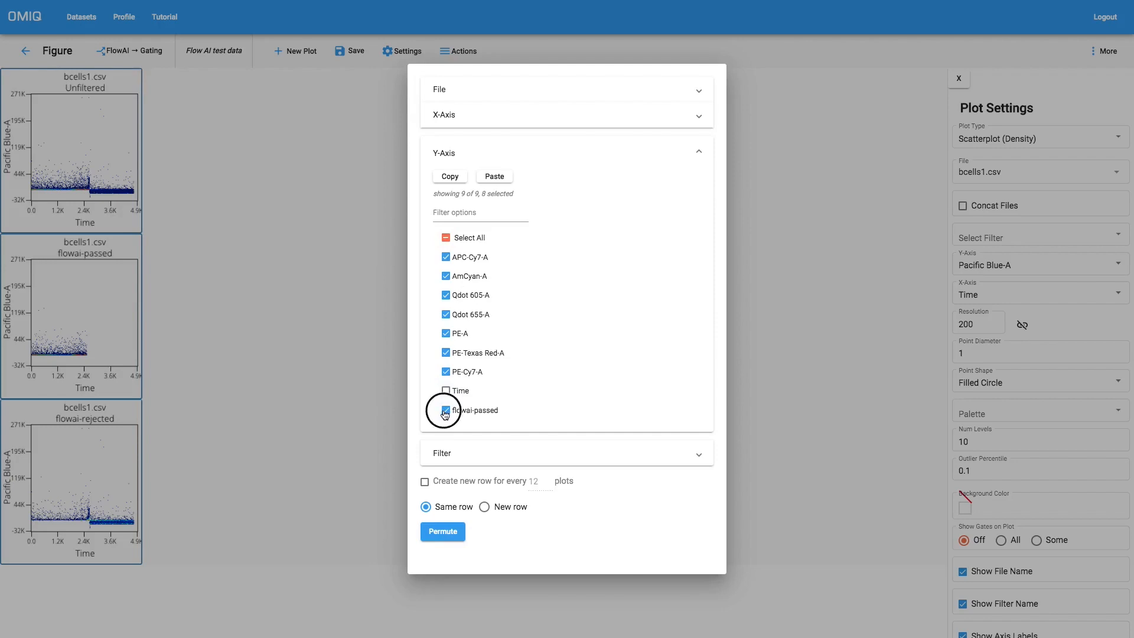
click(467, 155)
click(452, 243)
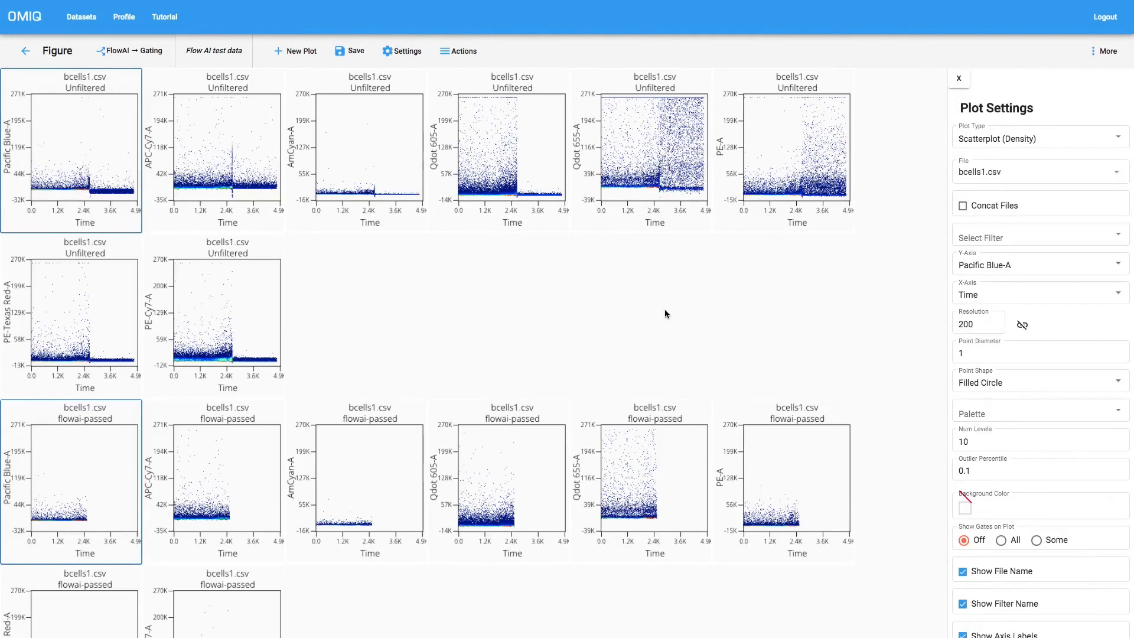
Save the figure with the permuted channel plots.
key(ctrl+minus)
key(ctrl+minus)
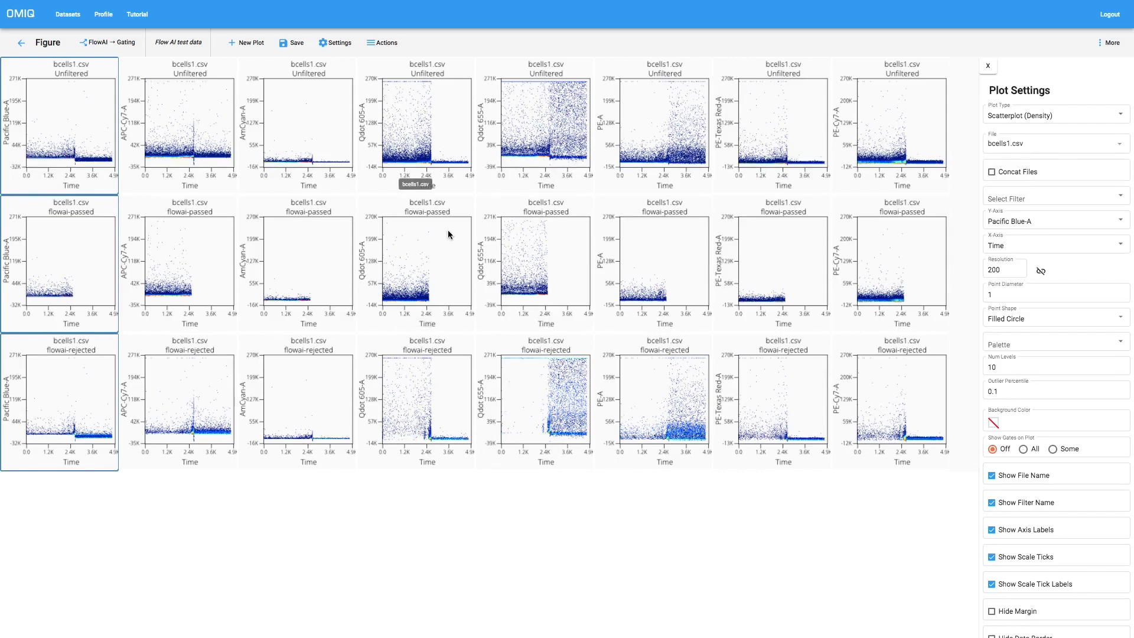
click(294, 42)
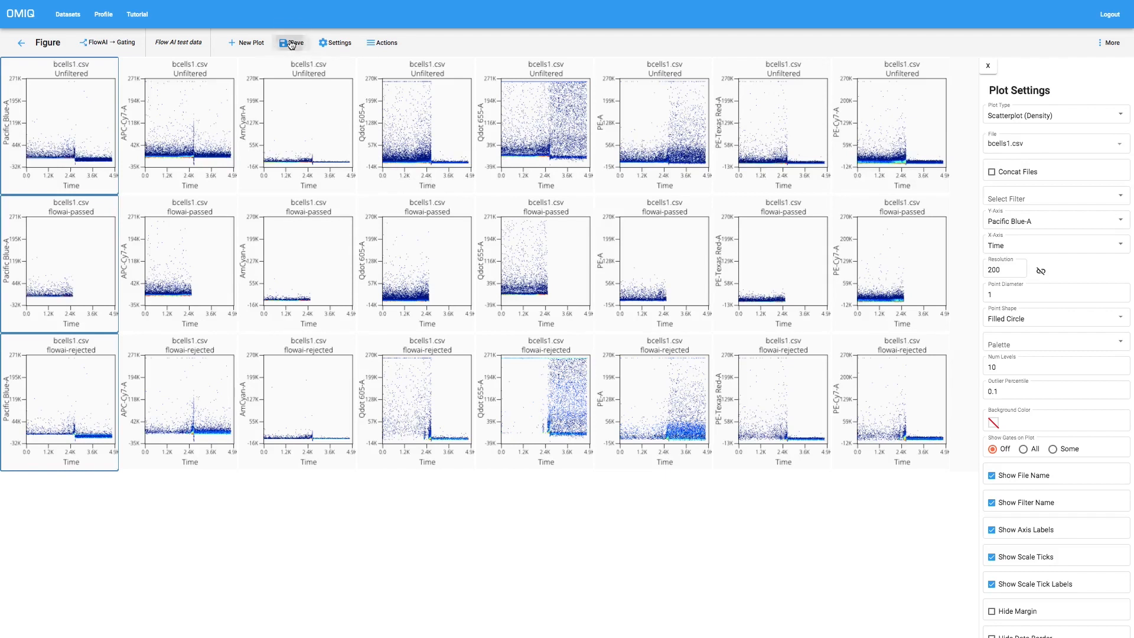
Select all plots and switch their file to bcells2.csv, followed by bcells3.csv.
right_click(88, 147)
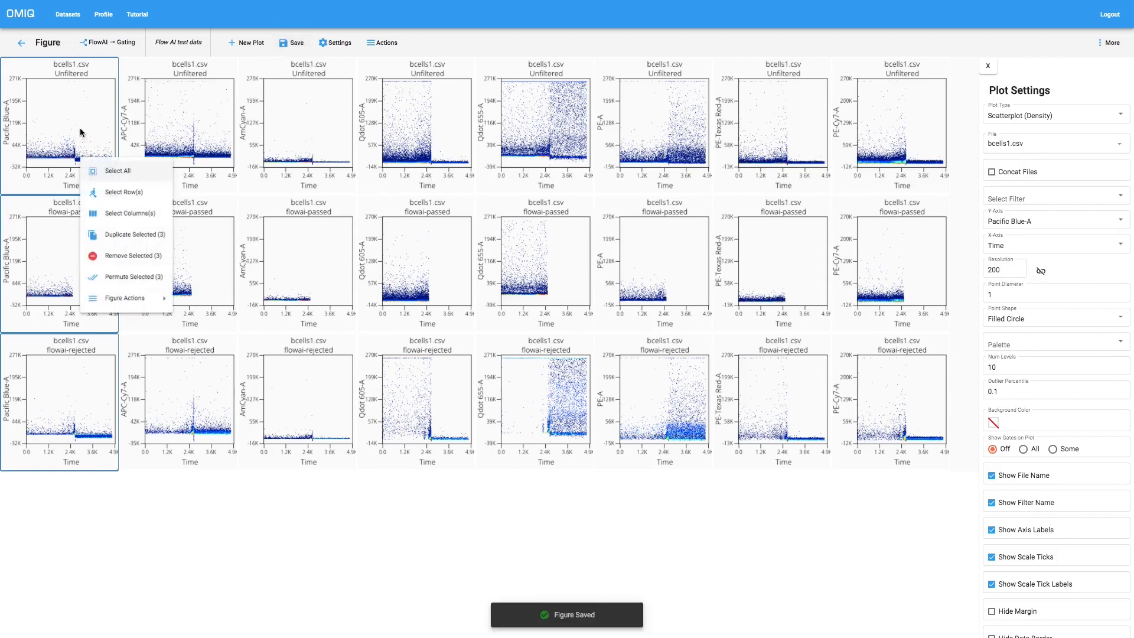
click(147, 173)
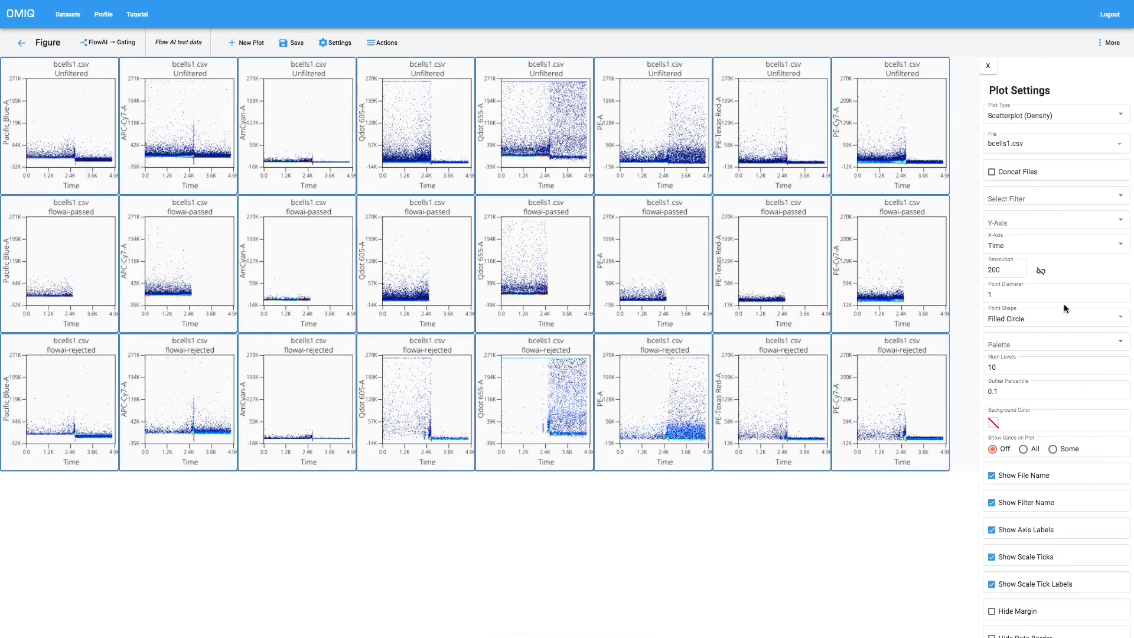
click(1025, 144)
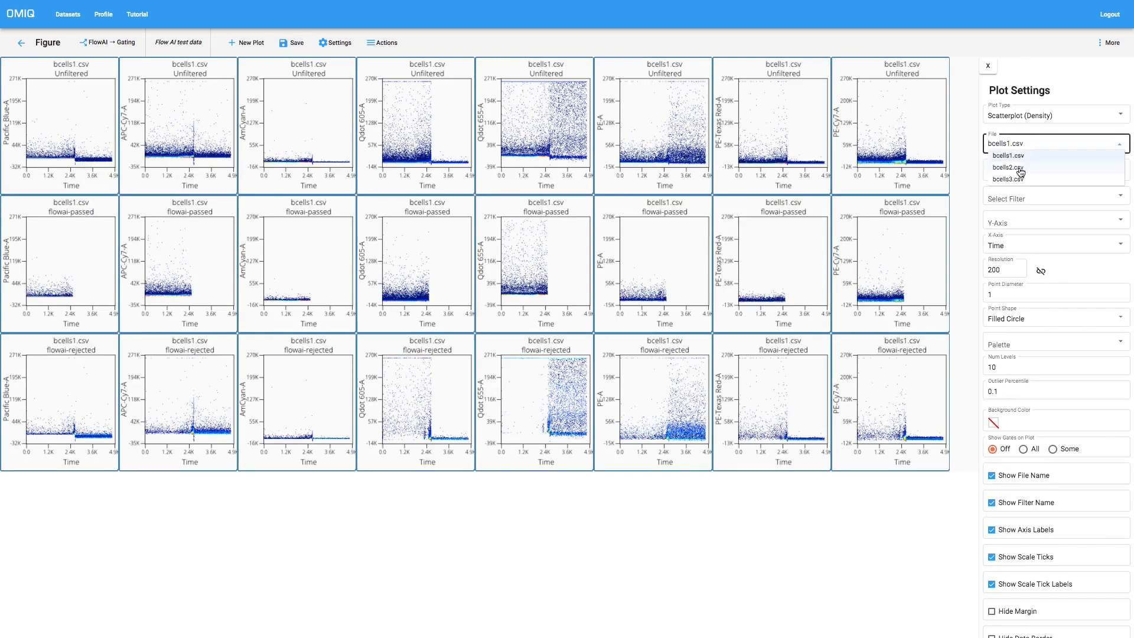
click(1021, 168)
click(1031, 144)
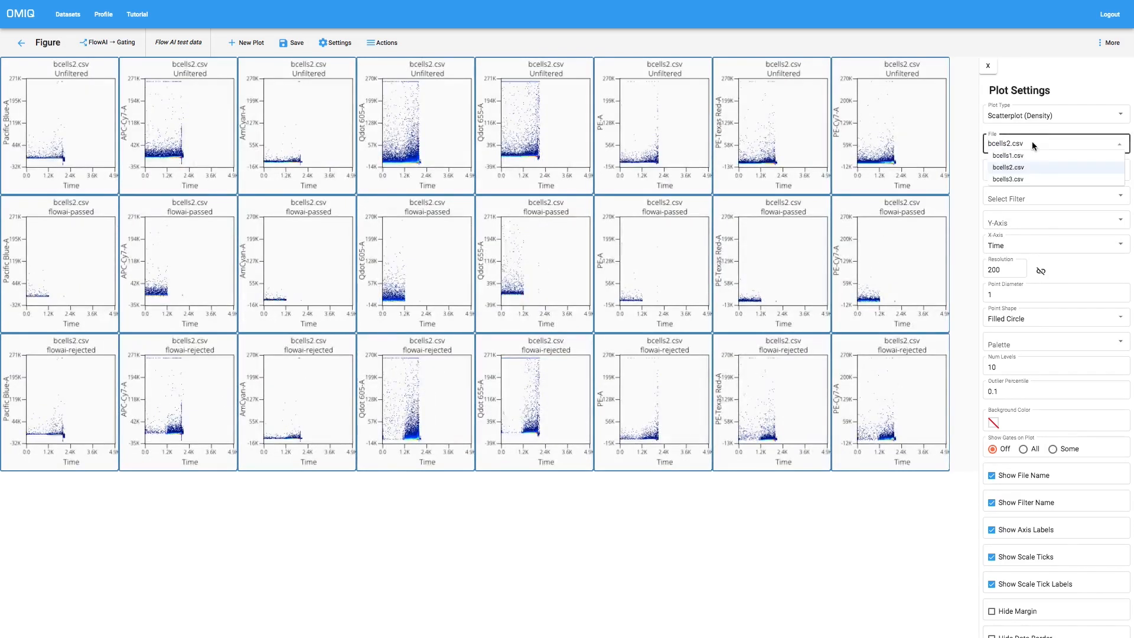
click(1021, 180)
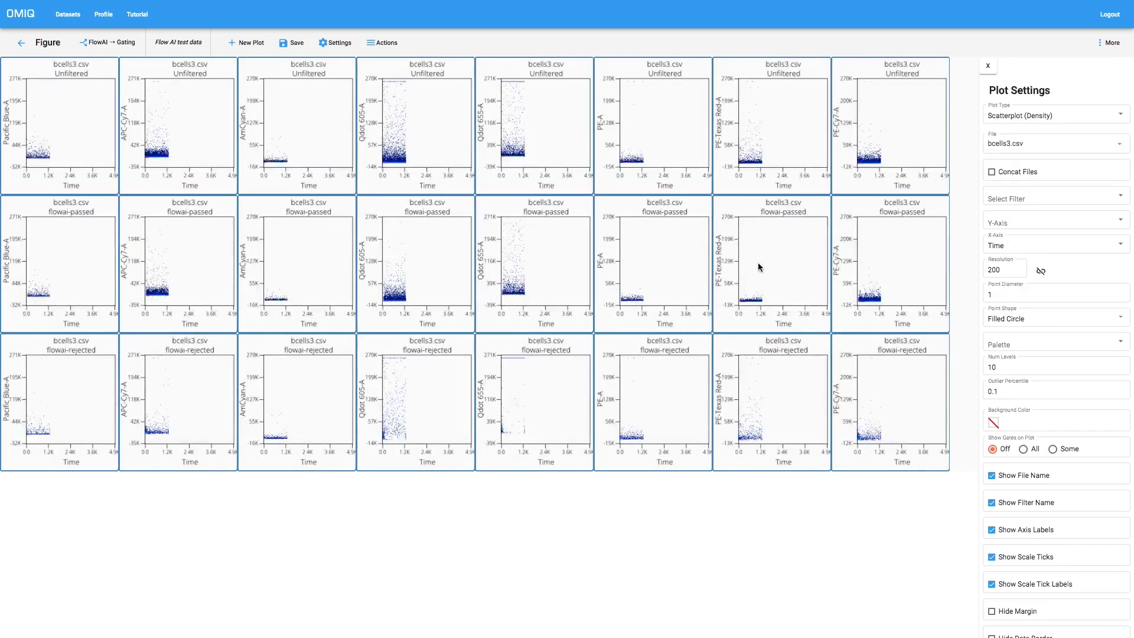
Permute all selected plots by the files bcells1.csv and bcells2.csv, placing the results on new rows.
right_click(624, 245)
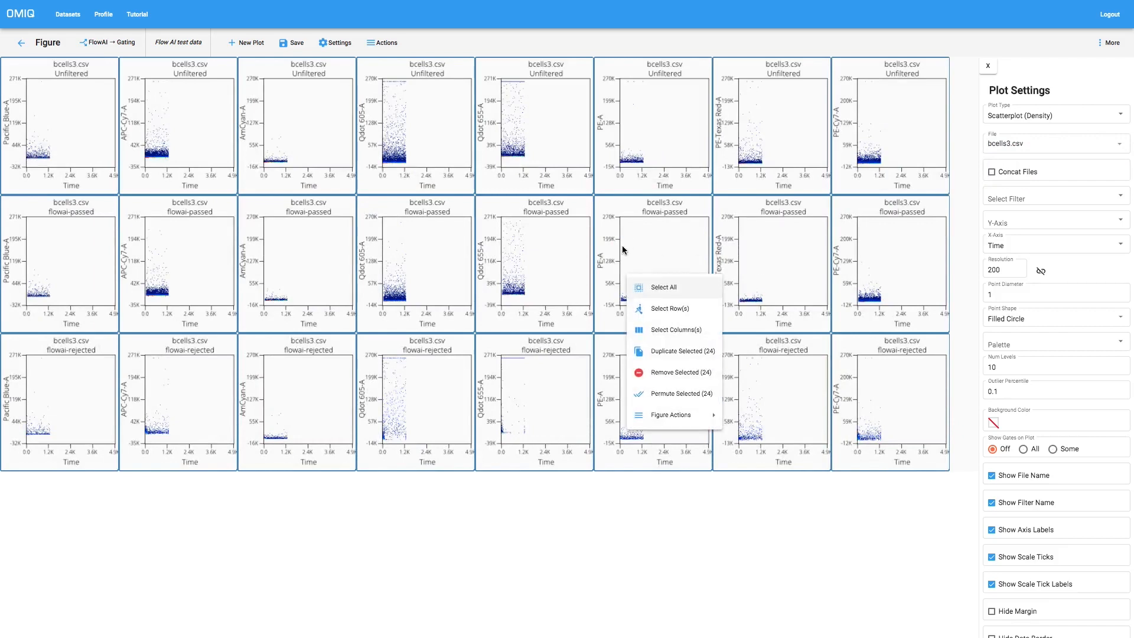
click(686, 394)
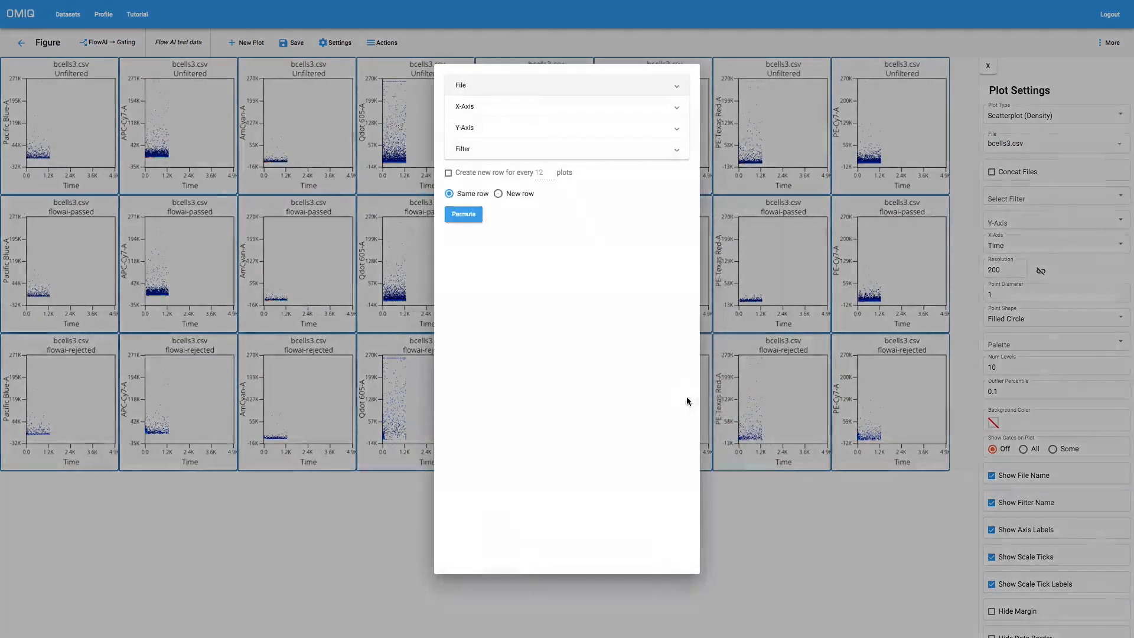
click(499, 87)
click(466, 176)
click(466, 192)
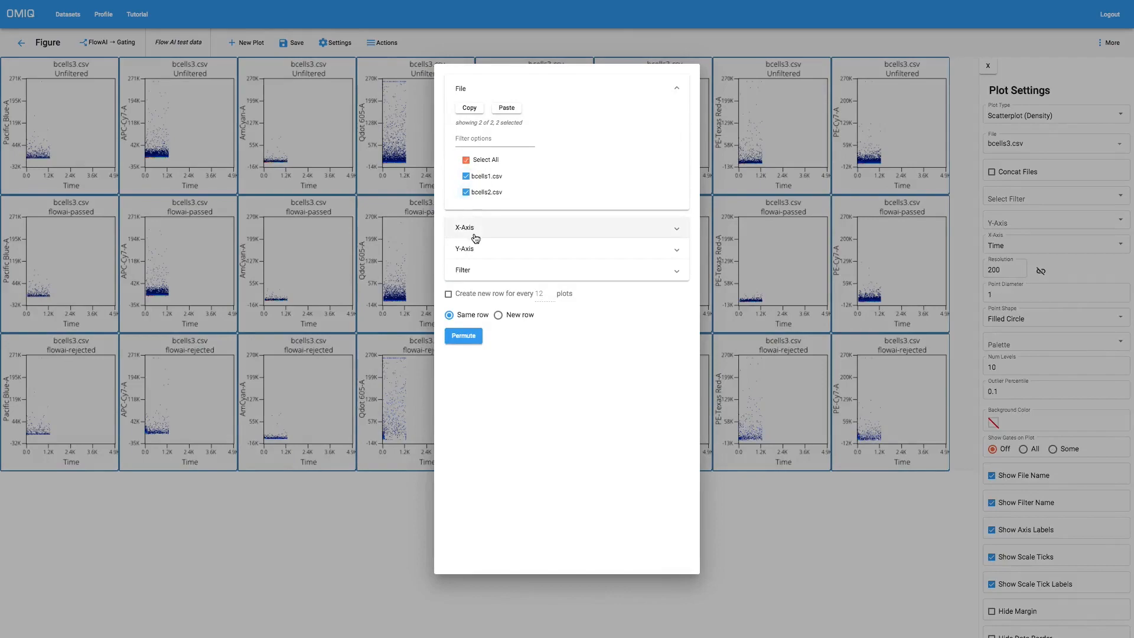
click(498, 314)
click(464, 315)
Compare the unfiltered, passed and rejected plots across the three files, and leave the figure without saving the changes.
scroll(506, 324, down, 5)
scroll(506, 324, down, 5)
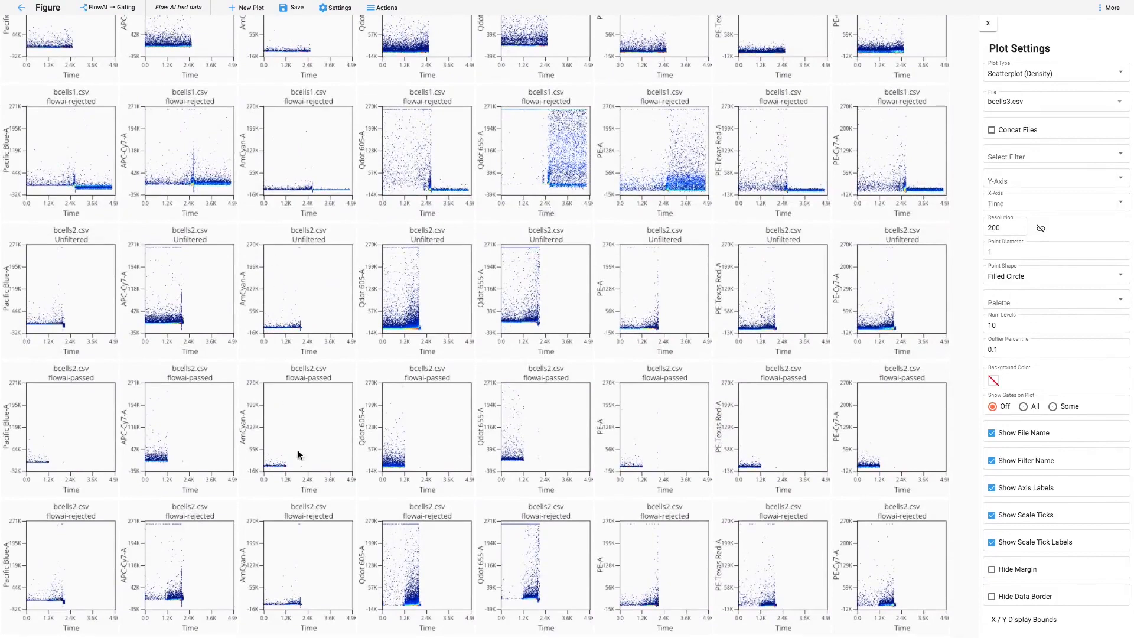
click(326, 262)
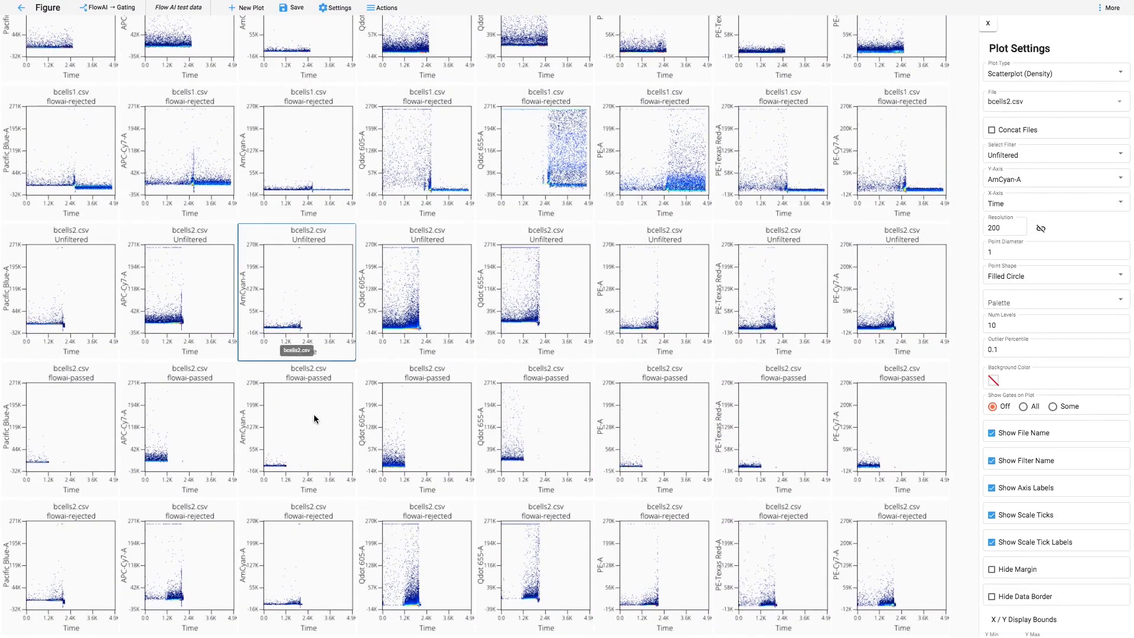
scroll(315, 415, up, 11)
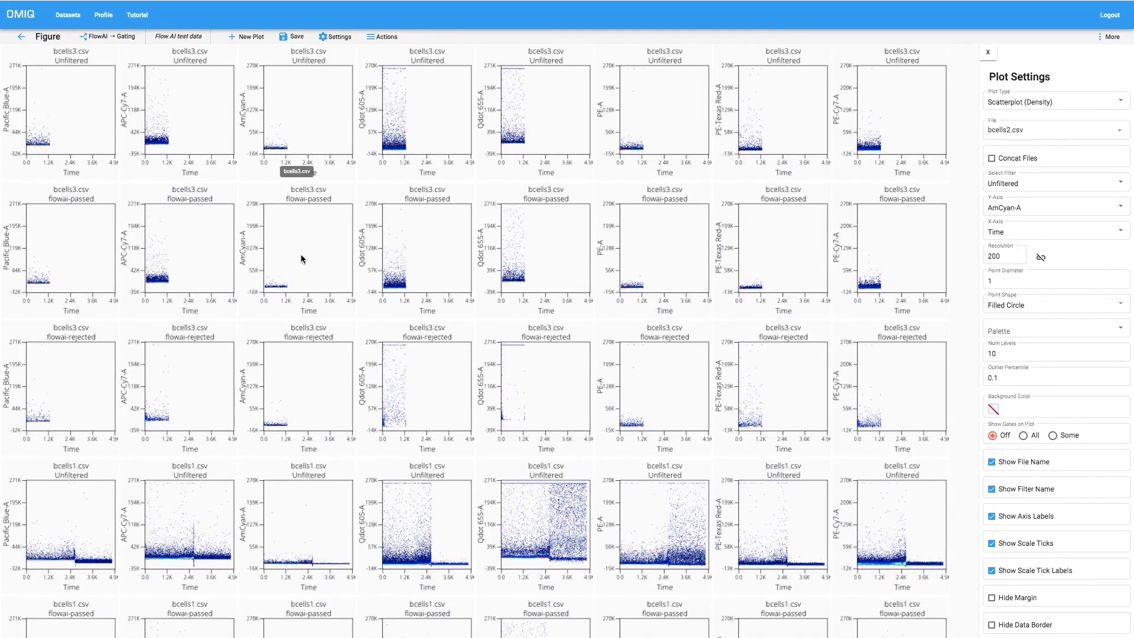
click(22, 36)
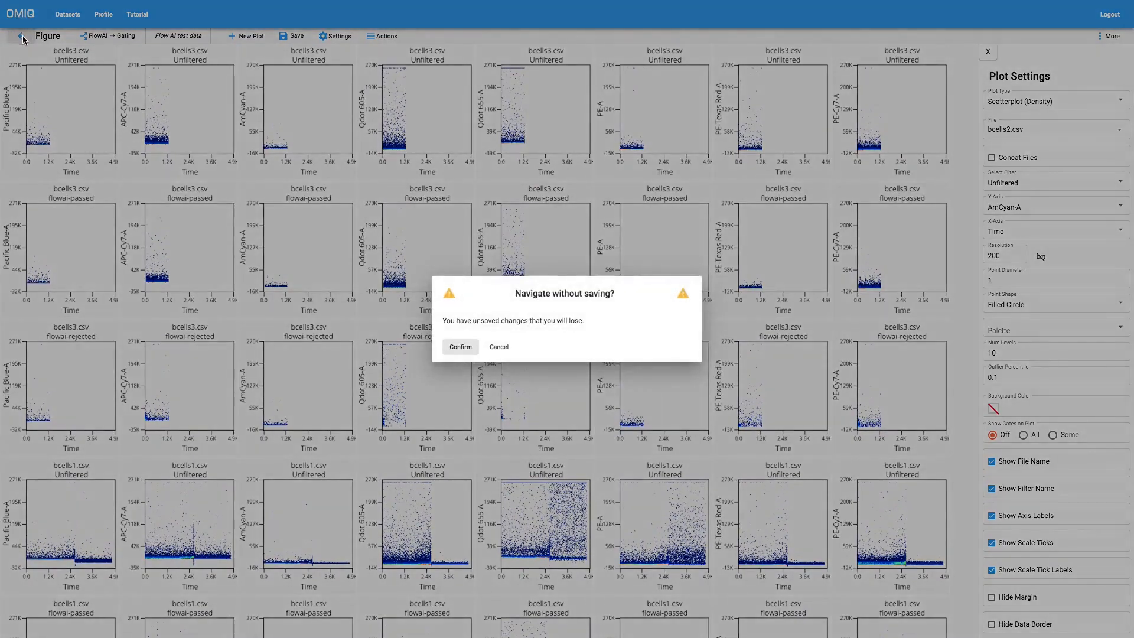
click(459, 349)
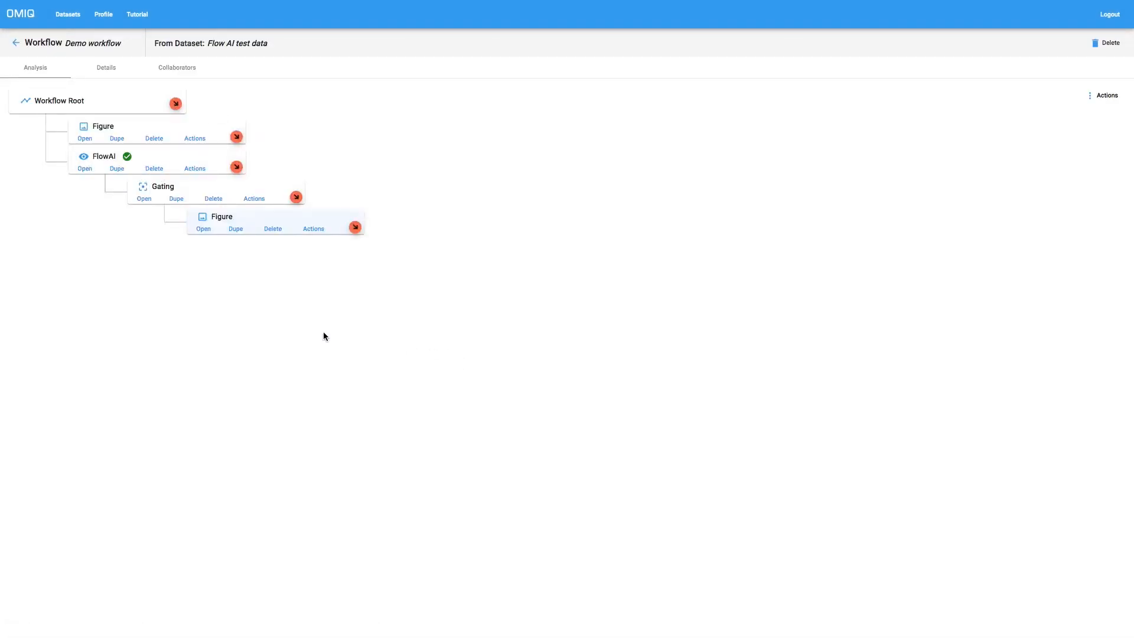
Add a Subsampling task beneath the Gating task.
click(296, 196)
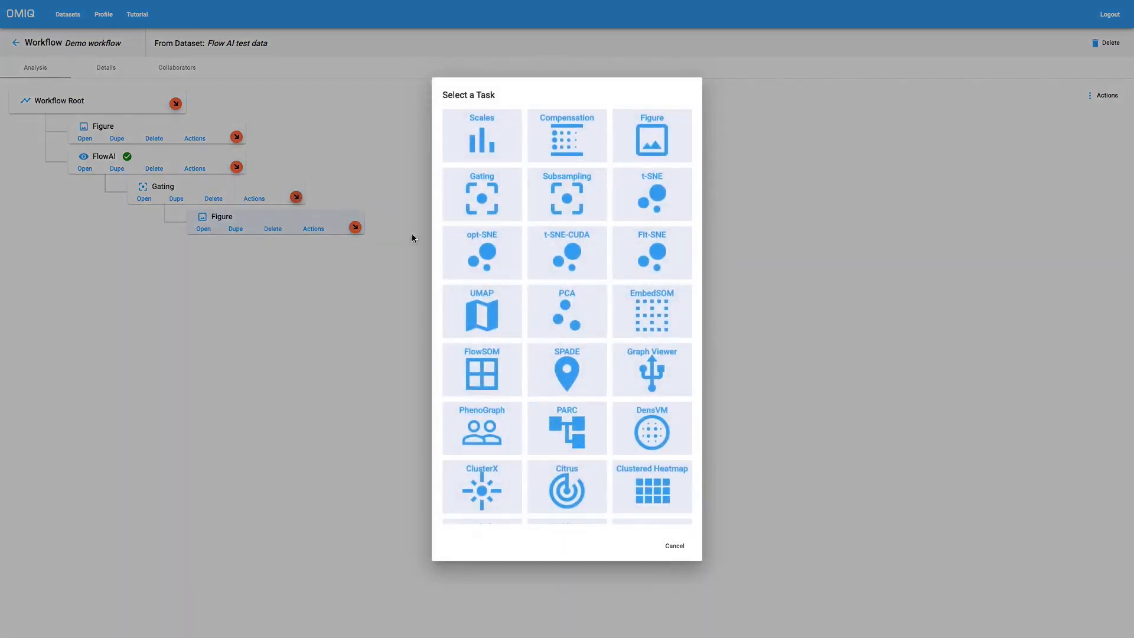
click(577, 196)
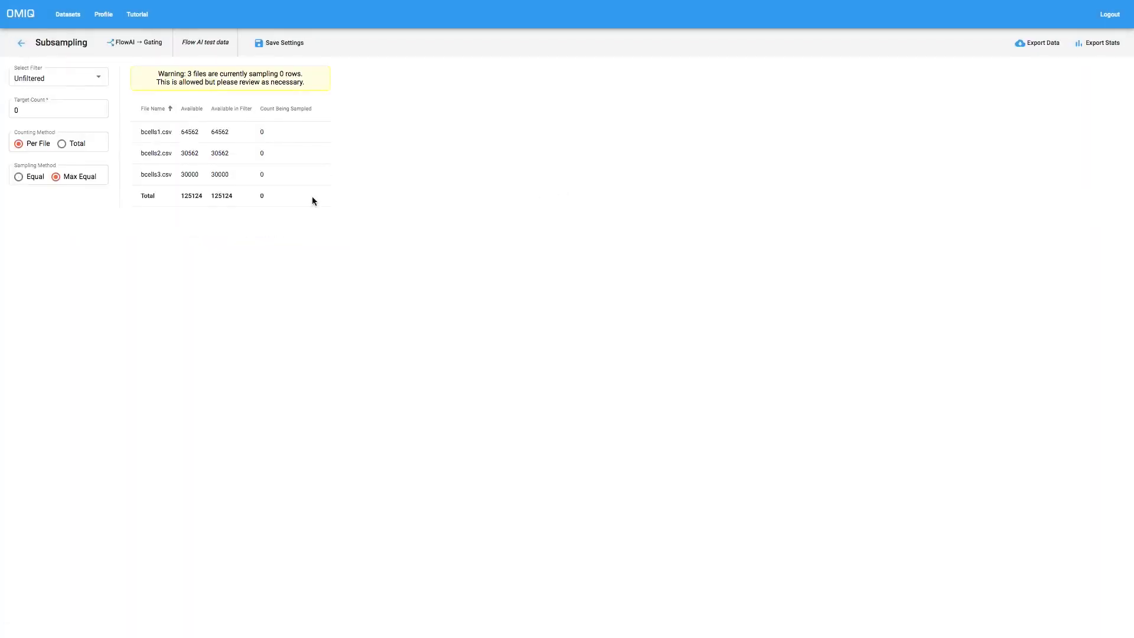
key(ctrl+plus)
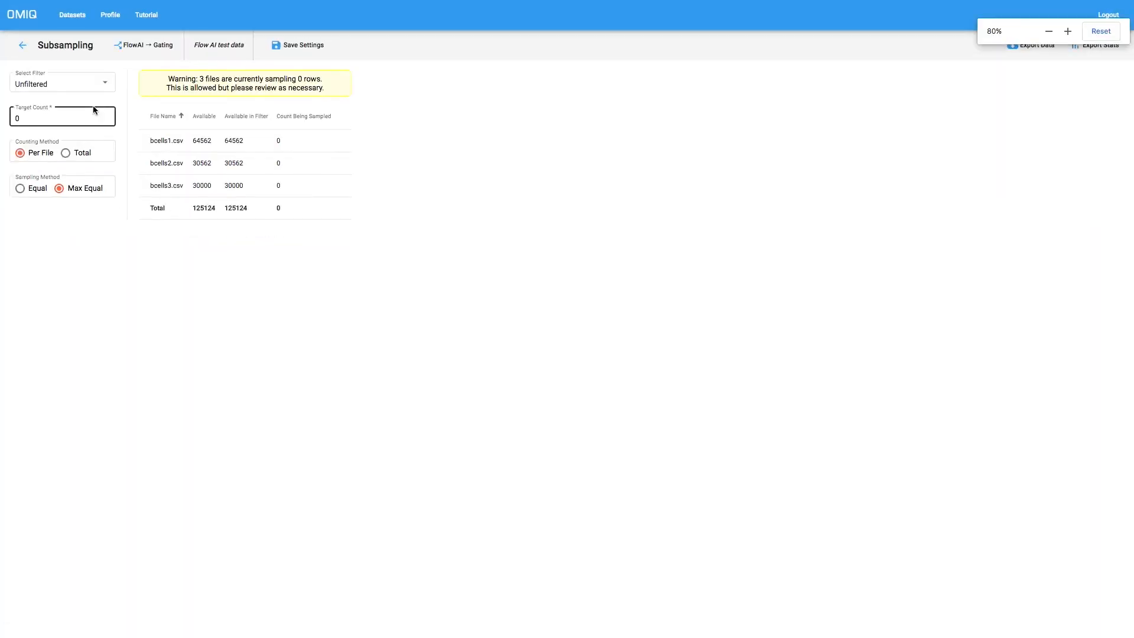
Set the subsampling filter to flowai-passed with a target count of 999999, save the settings and return to the workflow.
click(65, 86)
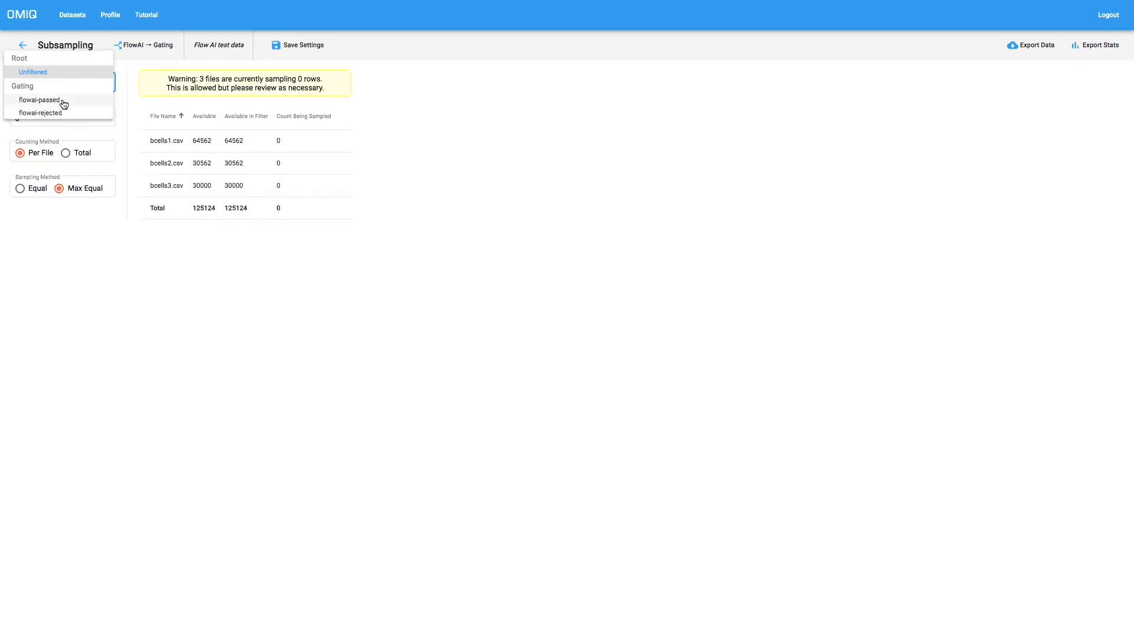
click(62, 102)
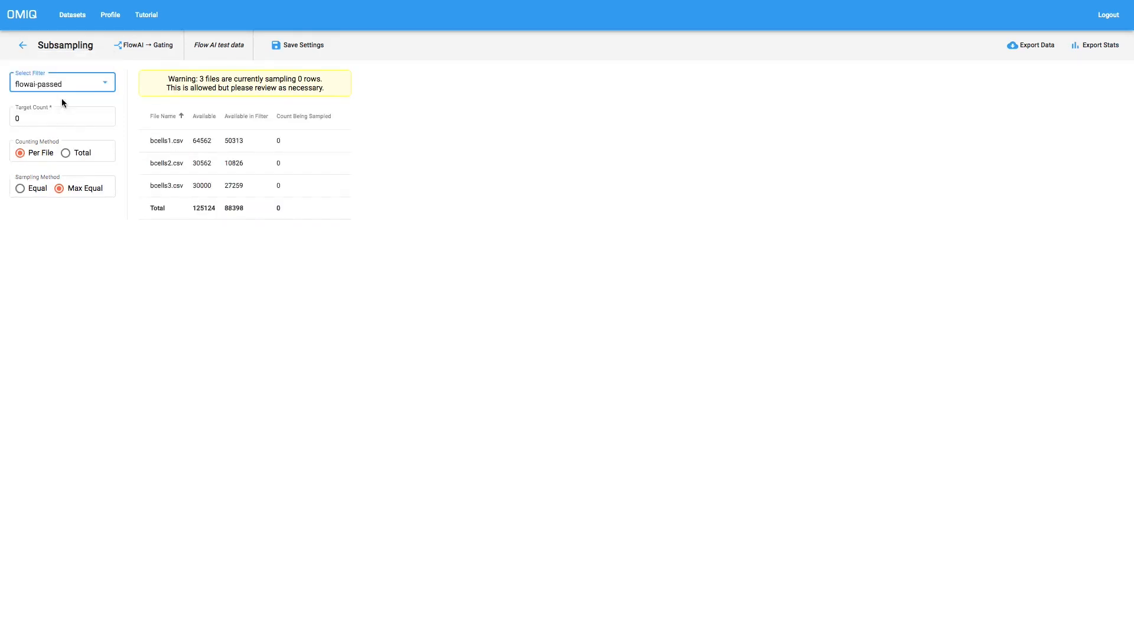
key(Tab)
text(99)
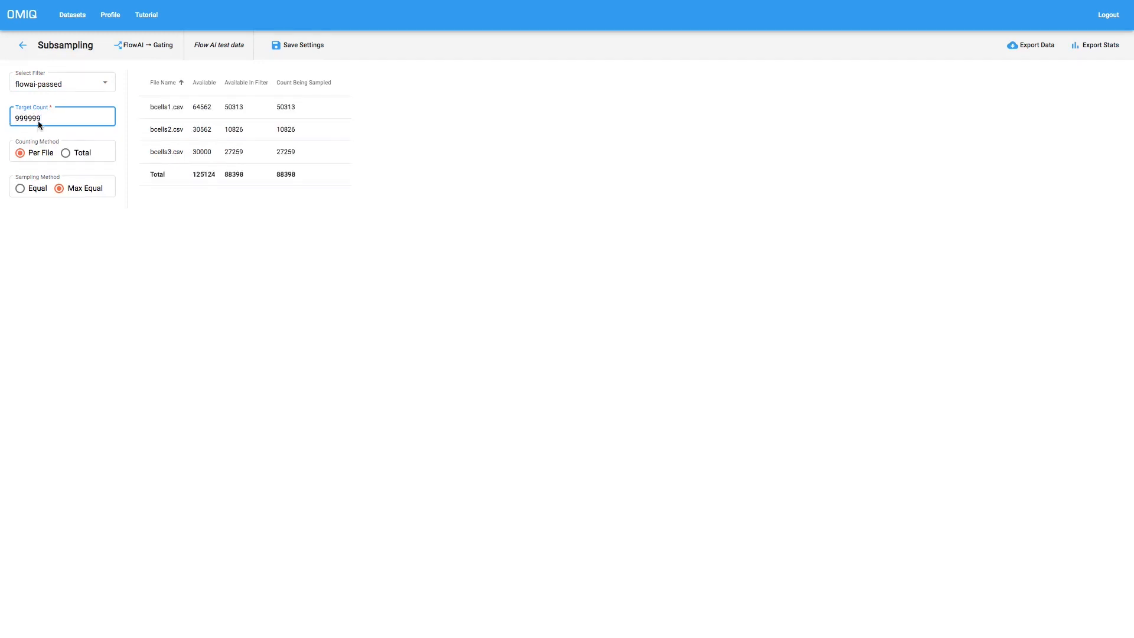
click(185, 244)
click(294, 49)
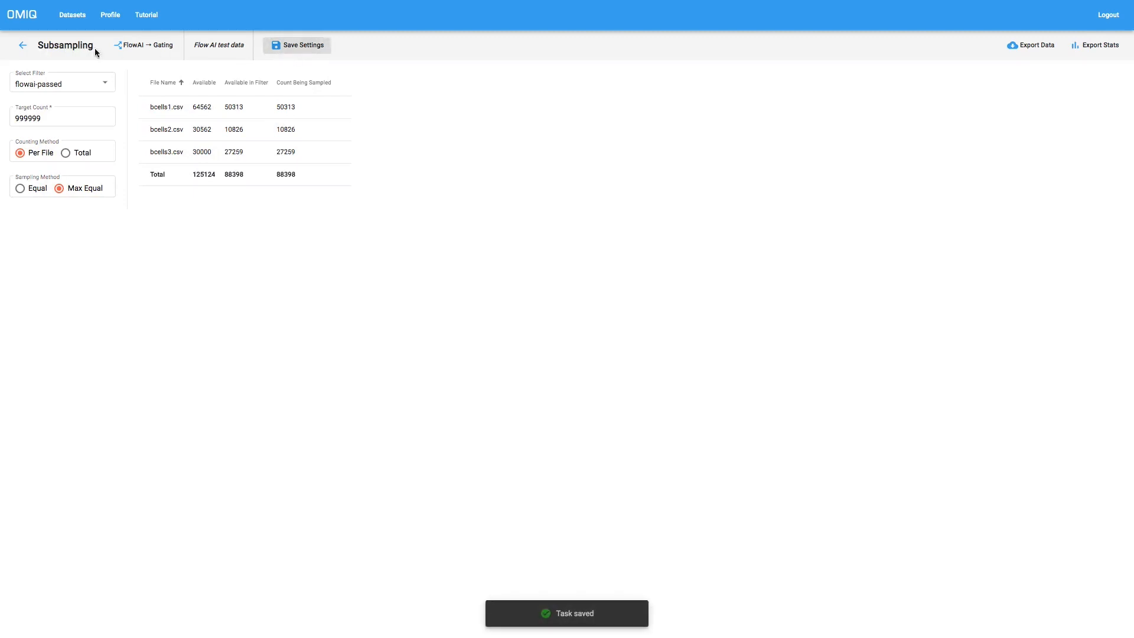
click(26, 51)
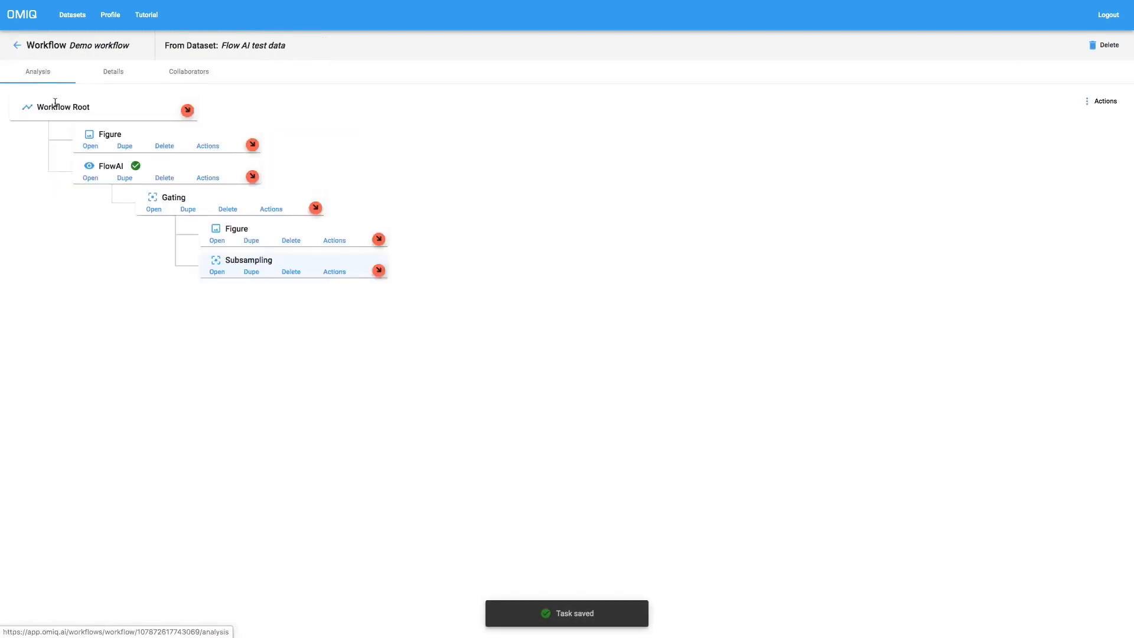
Add a Figure task beneath the Subsampling task and insert a Scatterplot (Density) in it.
click(378, 270)
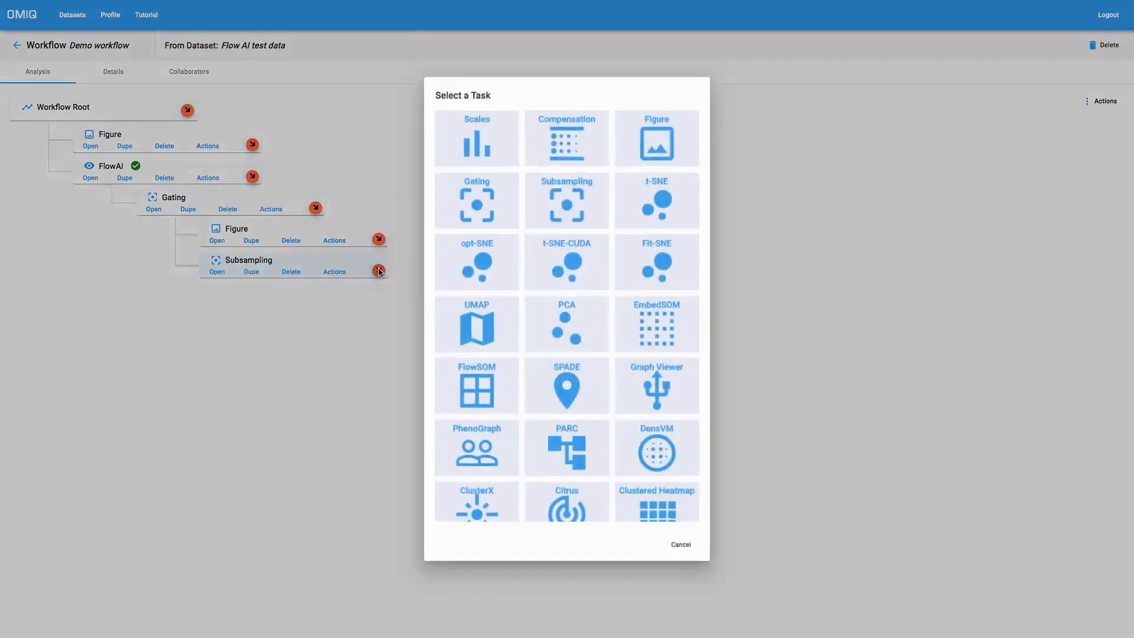
click(642, 148)
click(328, 46)
click(339, 167)
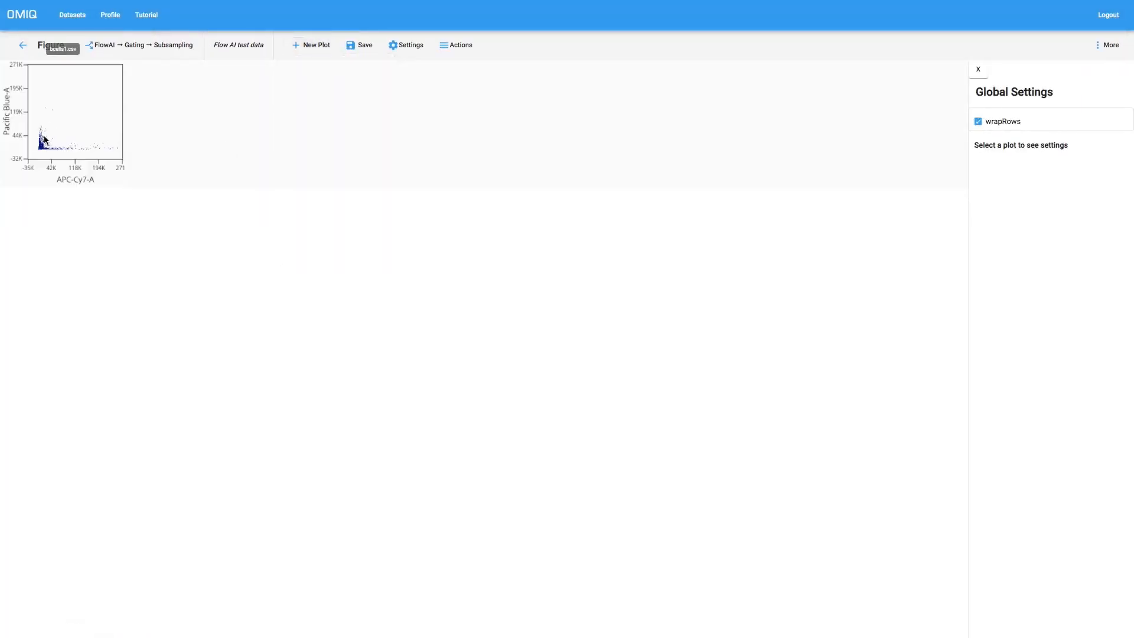
Set the new plot's X axis to Time, save the figure and return to the workflow.
click(1099, 263)
click(1040, 336)
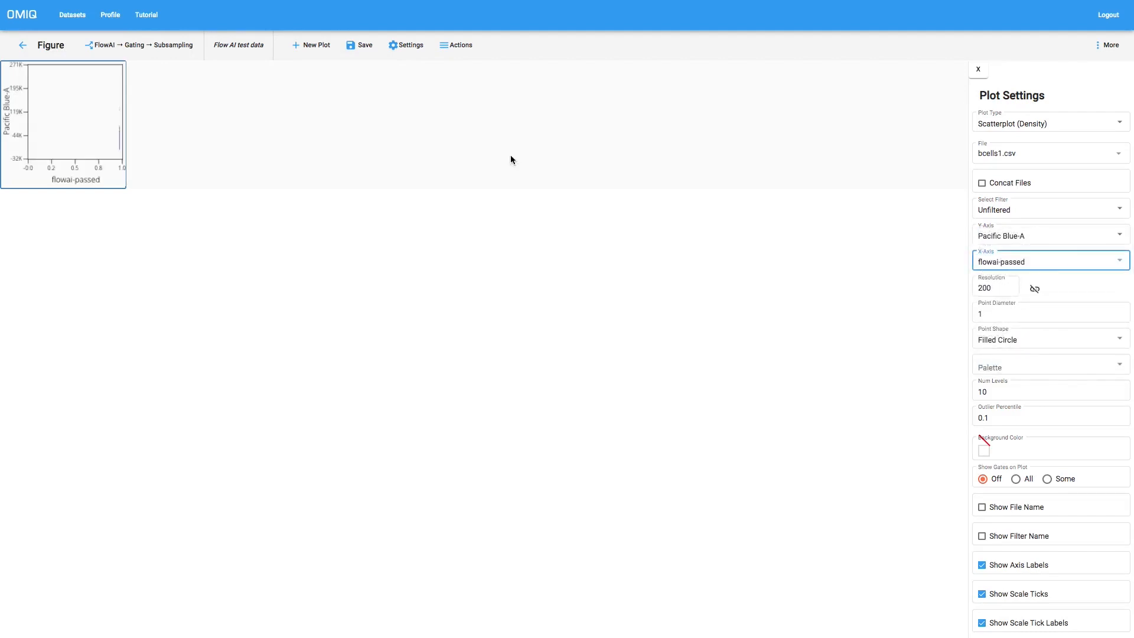
click(1027, 267)
click(1023, 276)
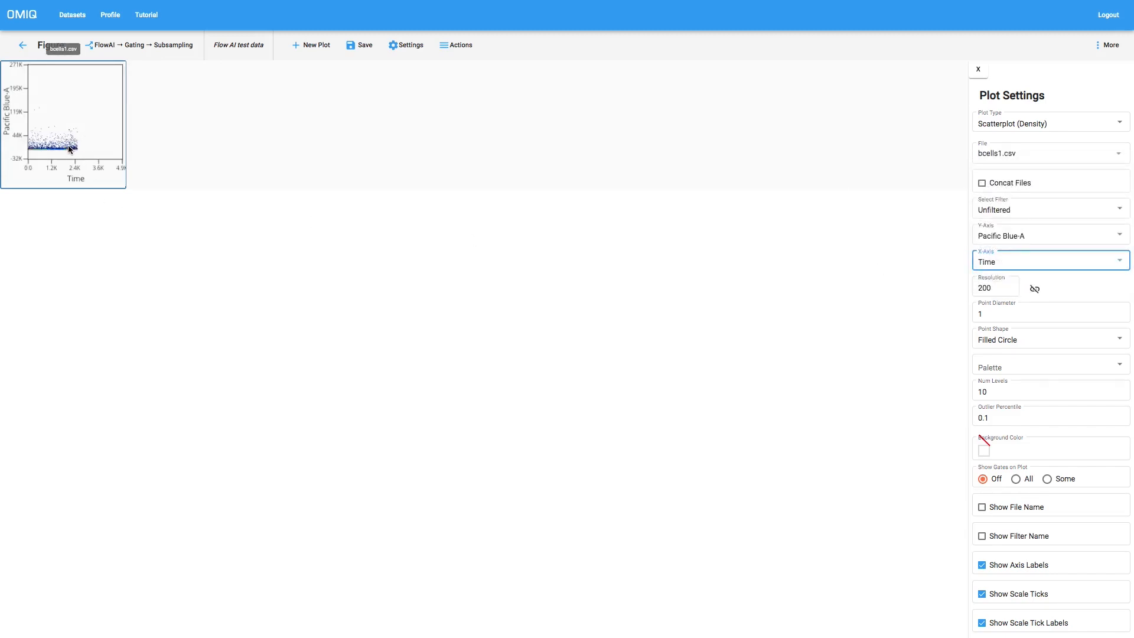
click(62, 104)
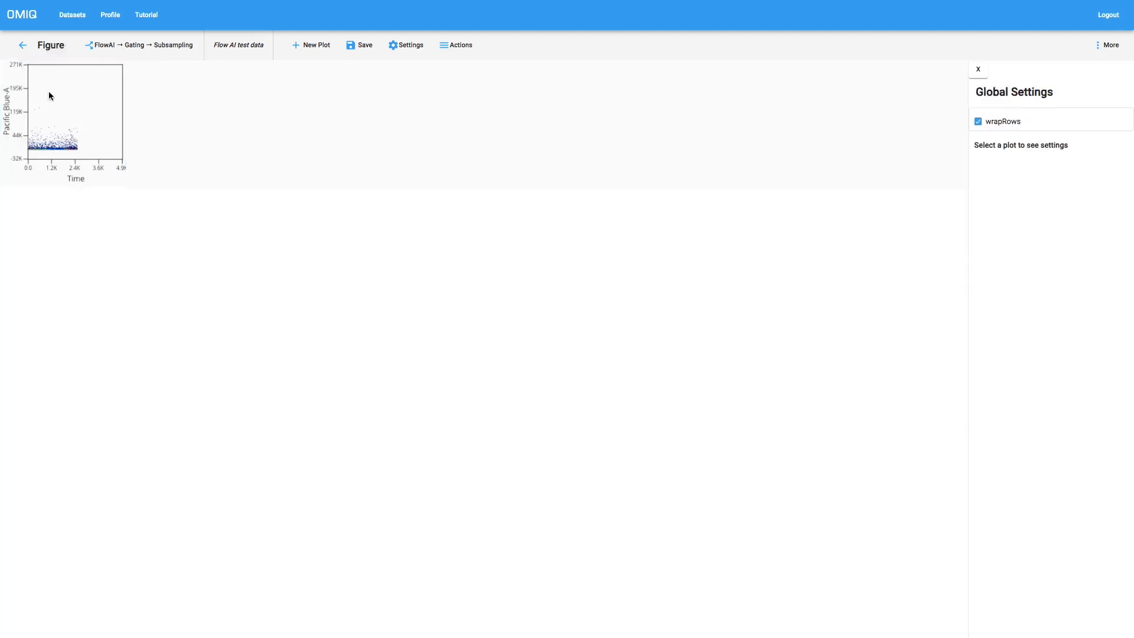
click(358, 47)
click(26, 49)
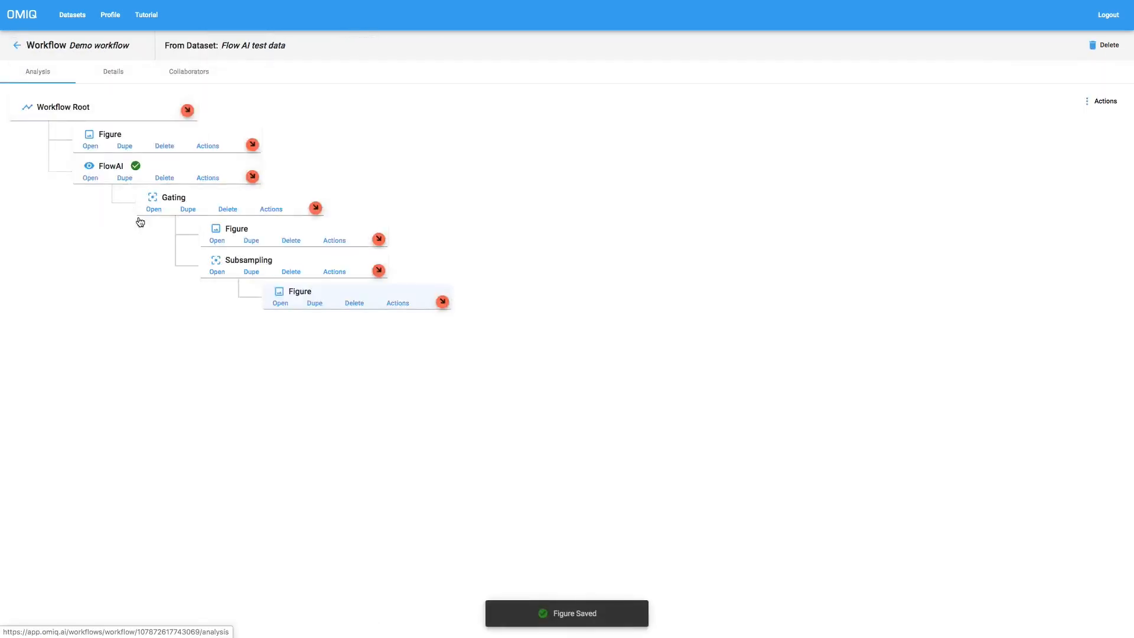